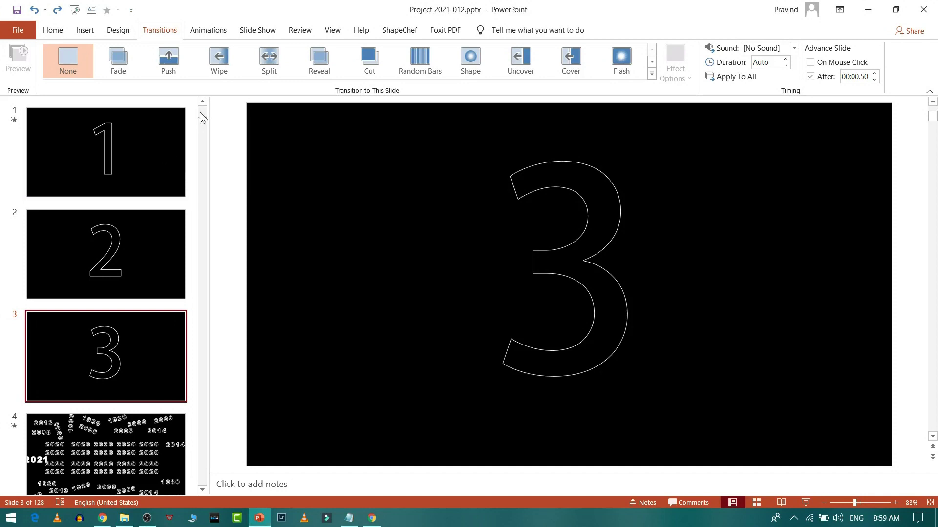
Browse countdown slides 1 to 5, ending on the number 4 slide, then start the slideshow with F5
mouse_move(201, 112)
left_mouse_down()
mouse_move(200, 137)
mouse_move(200, 108)
left_mouse_up()
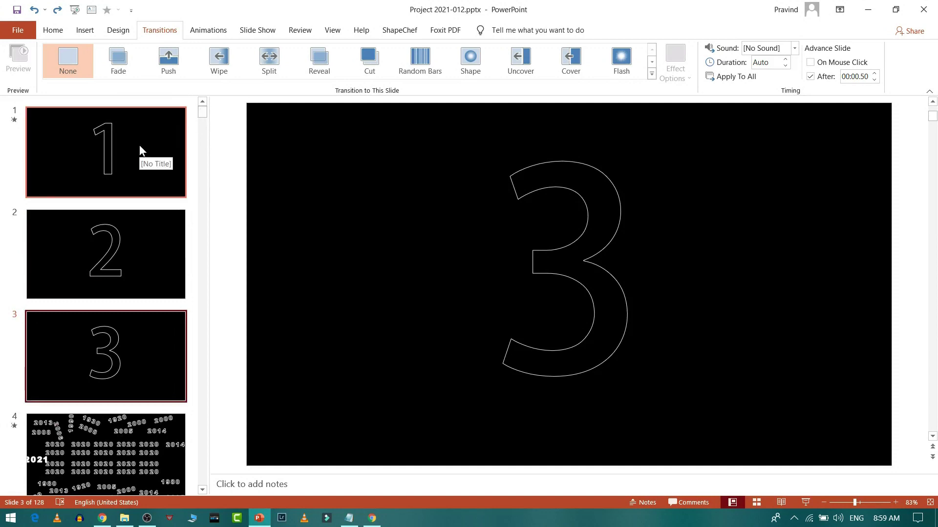
left_click(127, 166)
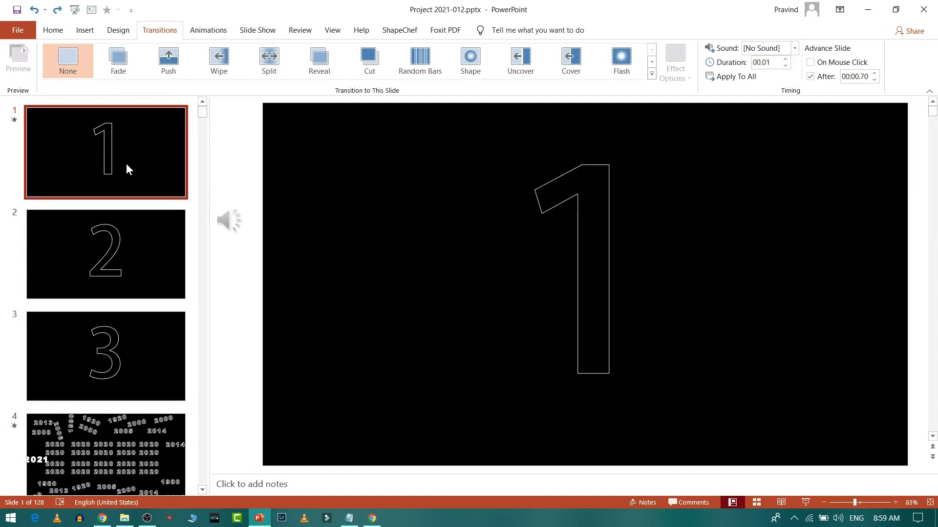
left_click(115, 249)
left_click(100, 359)
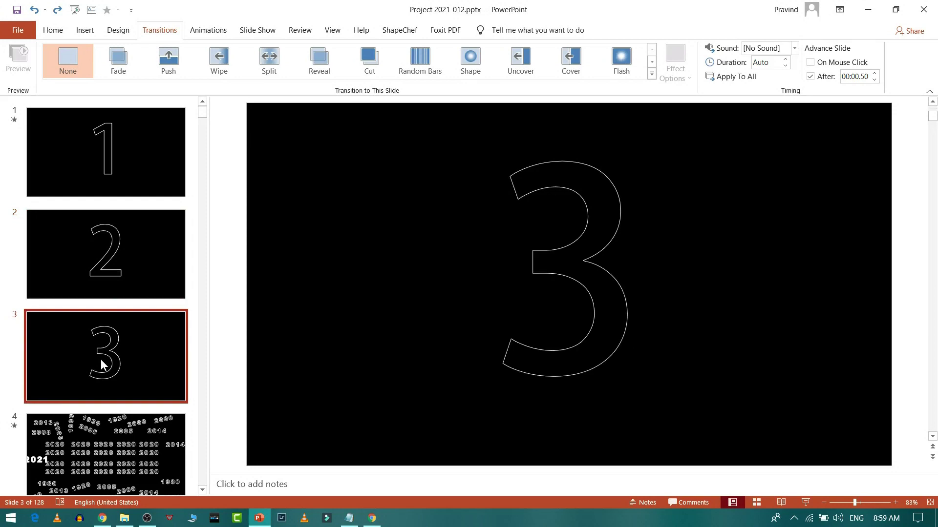
left_click(103, 426)
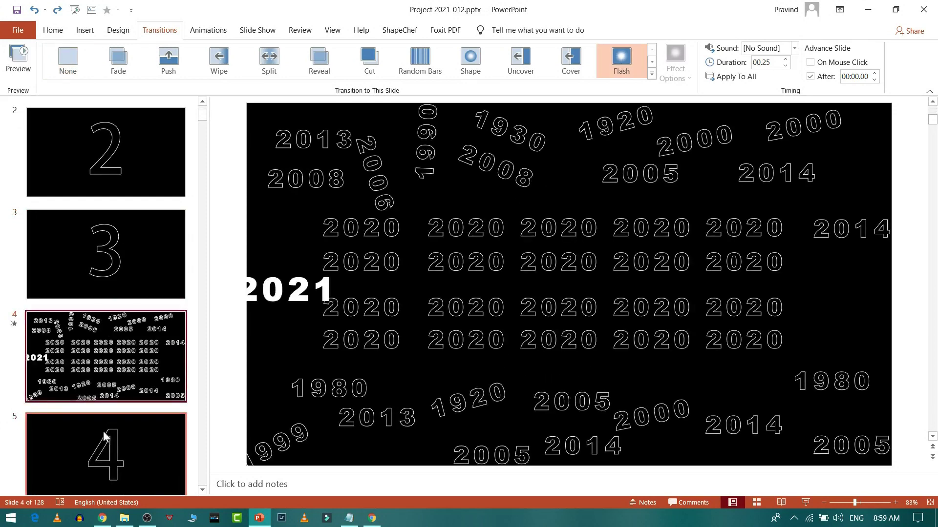
left_click(104, 448)
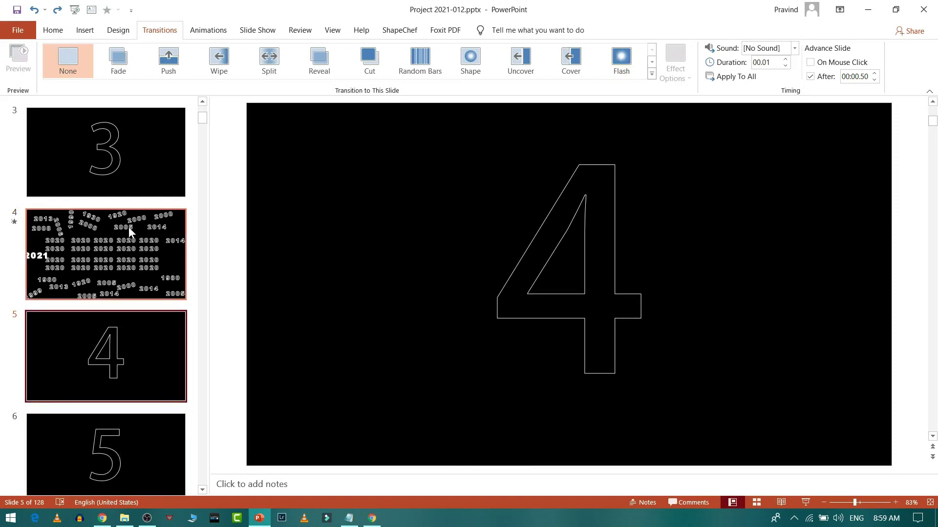
scroll(128, 167, "up", 2)
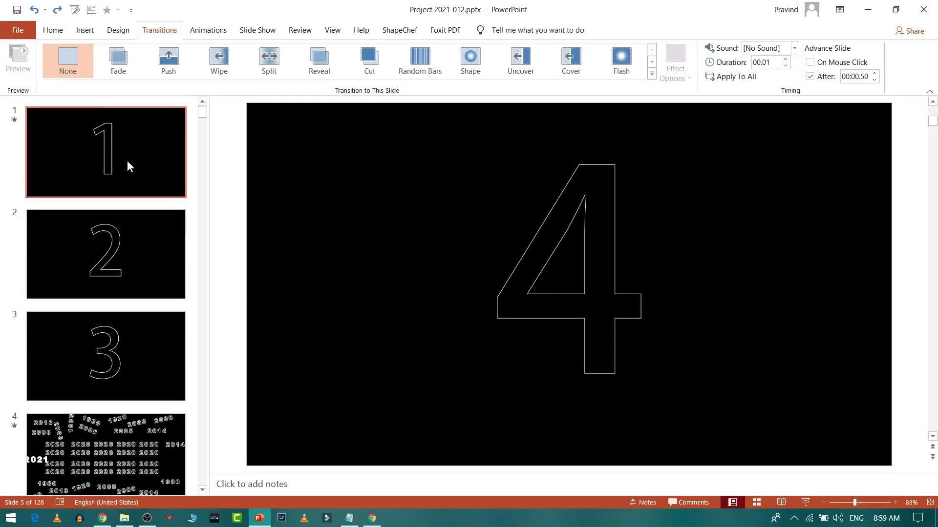
key("F5")
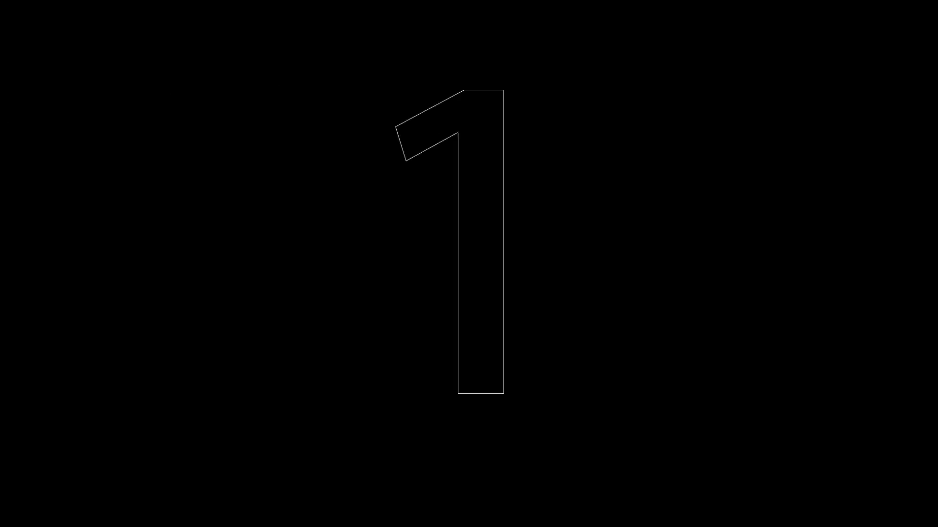
End the slideshow and return to editing with slide 1 showing
key("Escape")
key("Home")
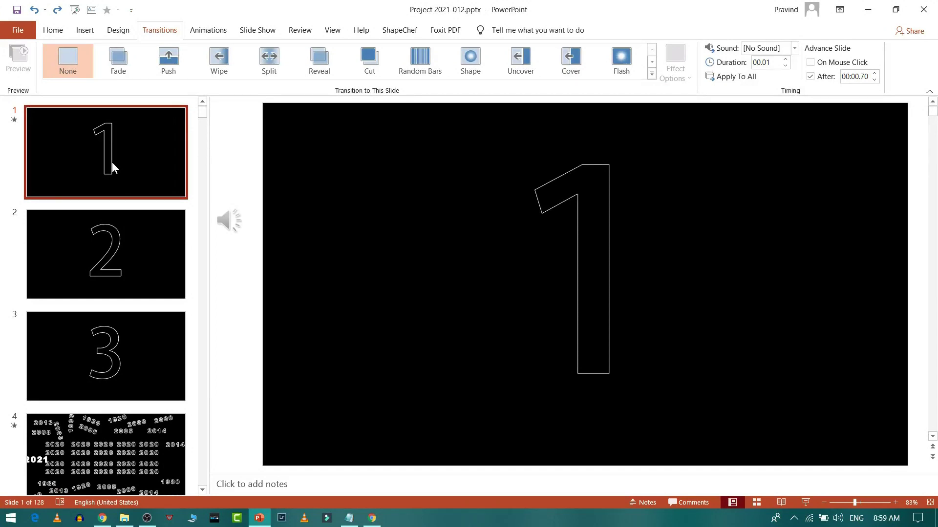
left_click(113, 248)
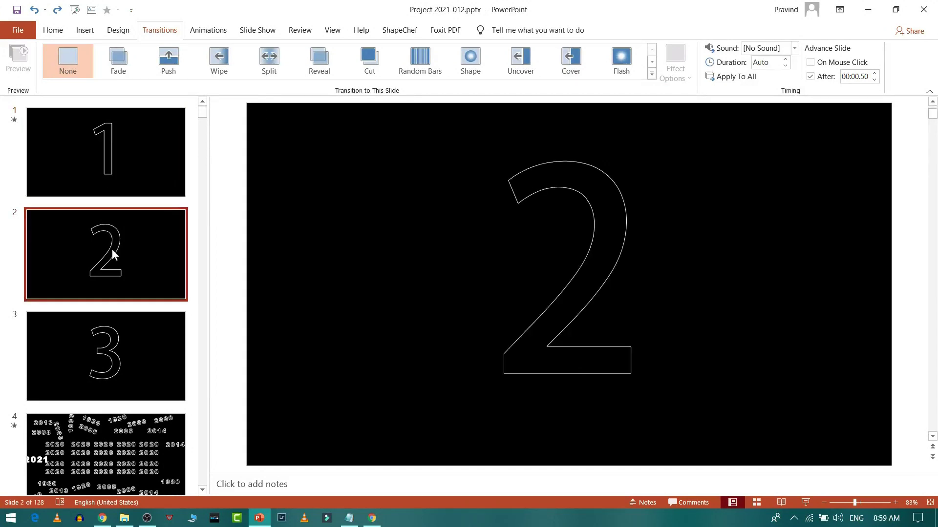
left_click(136, 146)
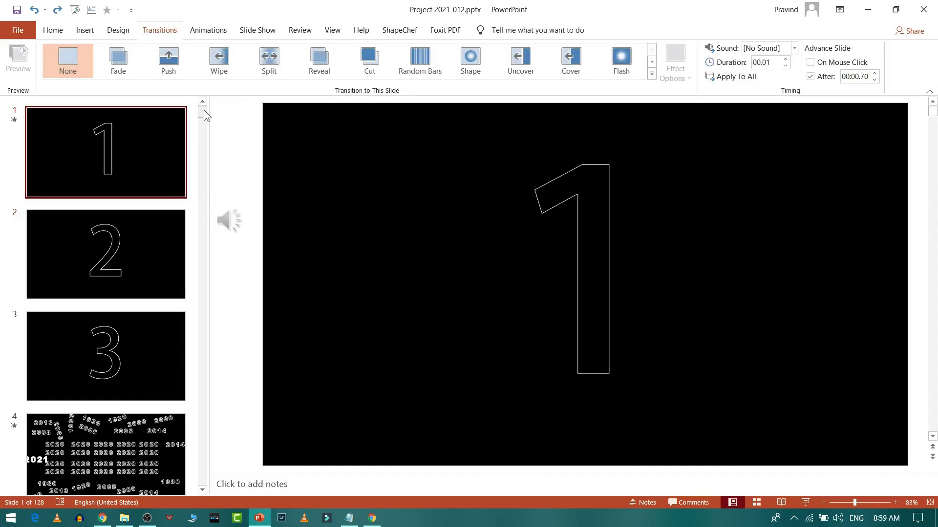
left_click_drag(204, 109, 204, 102)
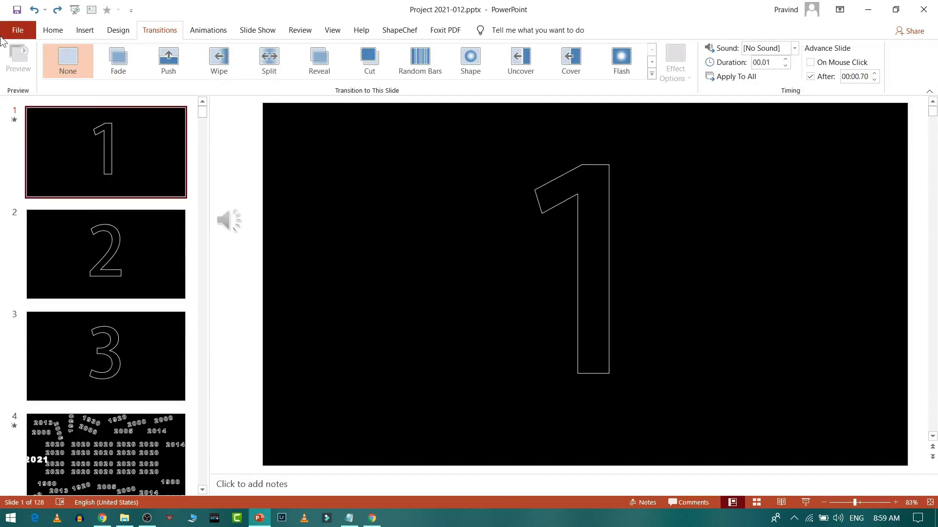
left_click(17, 30)
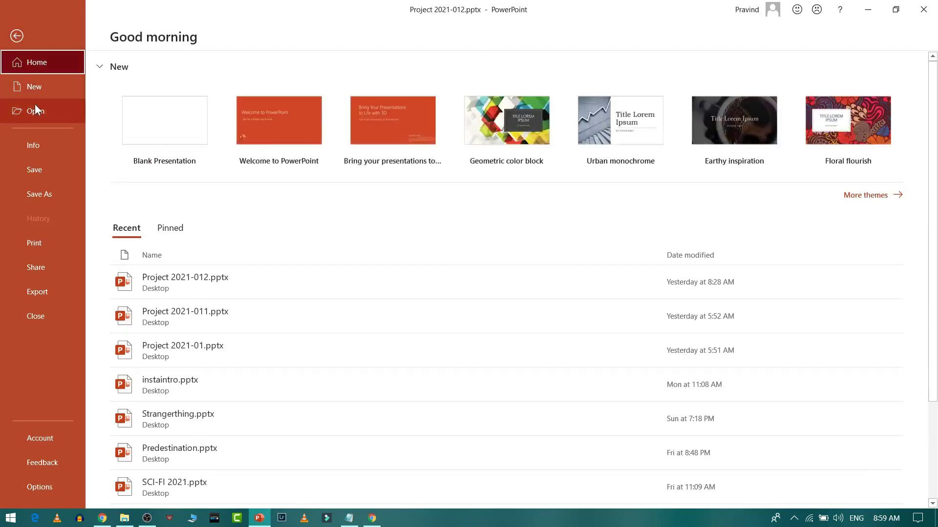
Create a new blank presentation and delete its title and subtitle placeholders
left_click(39, 88)
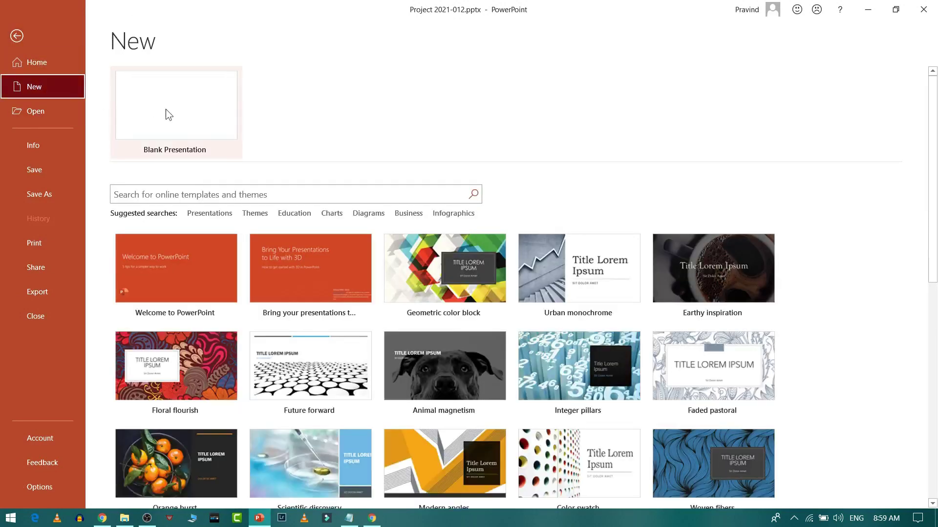
left_click(165, 110)
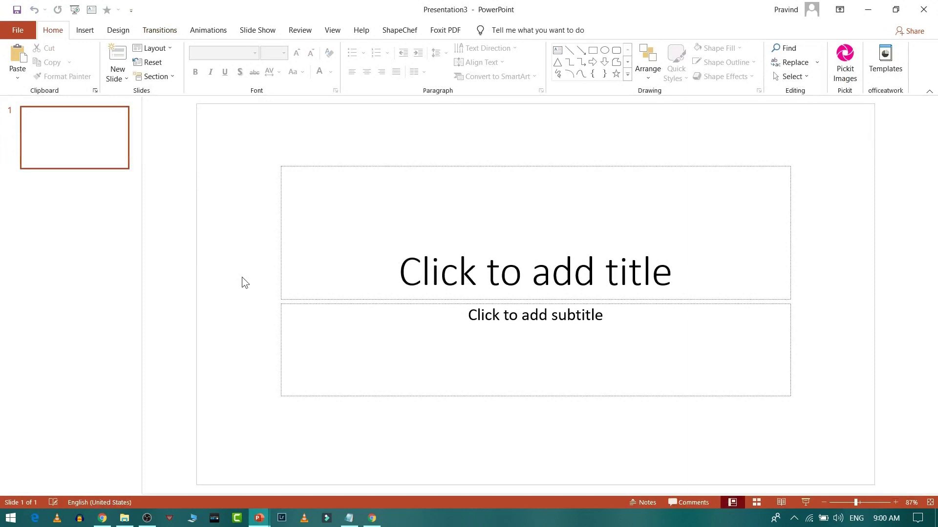
key("ctrl+a")
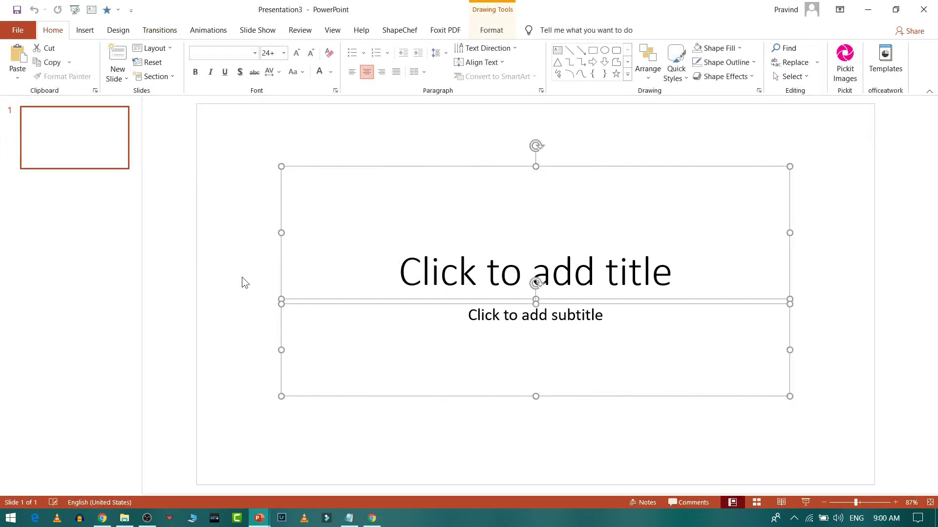
key("Delete")
scroll(375, 216, "down", 2, "ctrl")
right_click(429, 251)
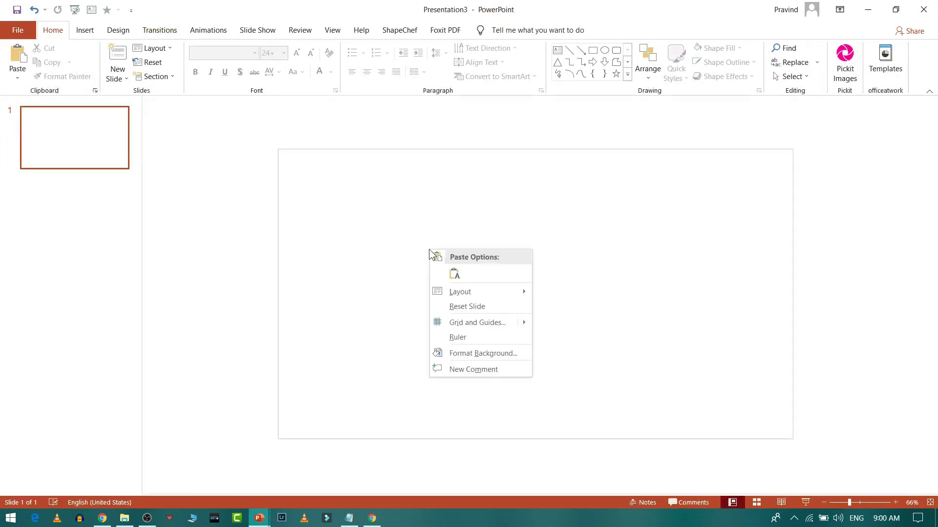
Fill the empty slide's background with the solid gold theme colour
left_click(461, 353)
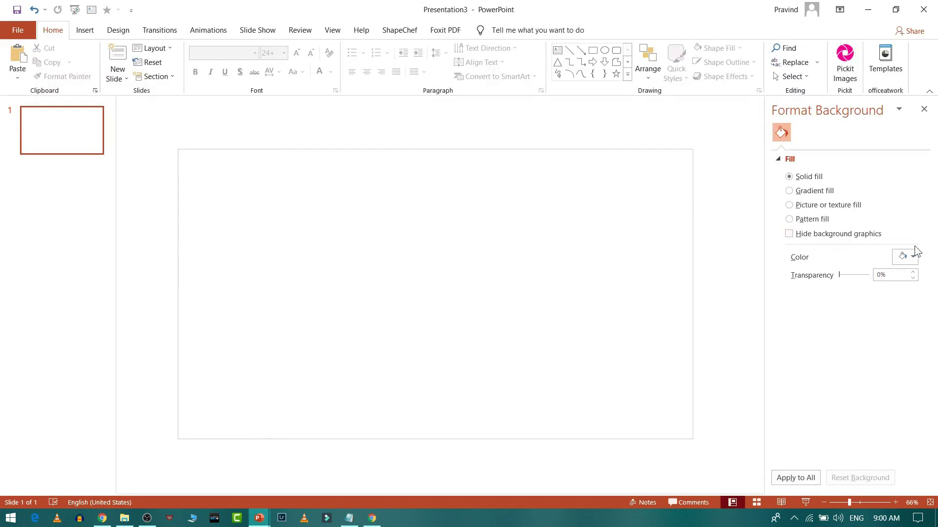
left_click(911, 263)
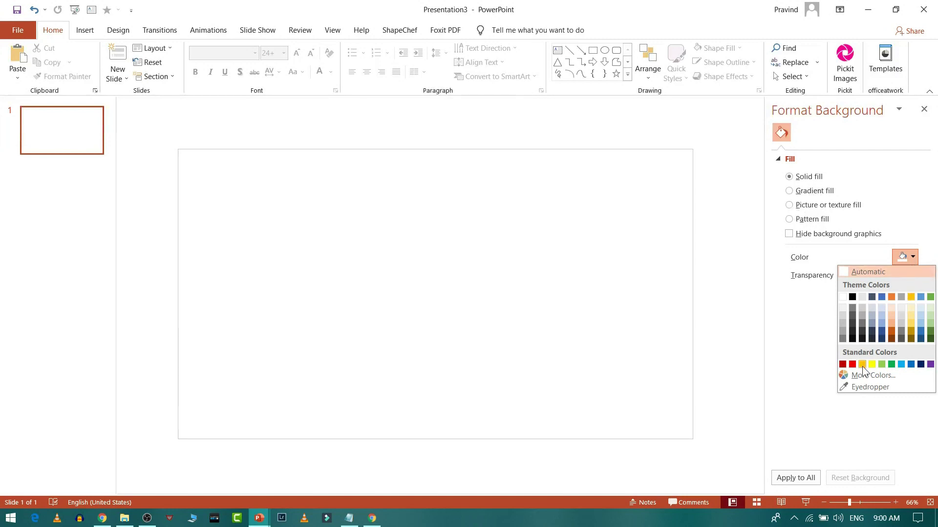
left_click(911, 323)
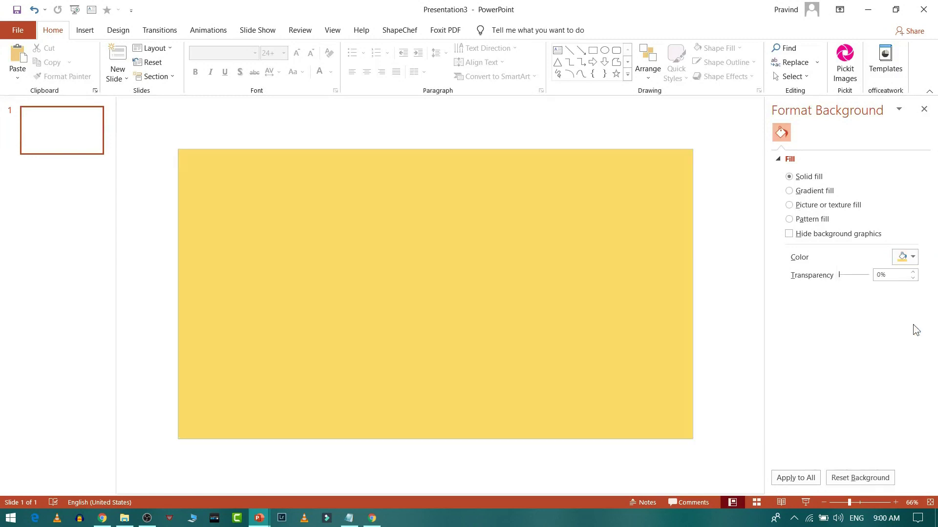
left_click(911, 259)
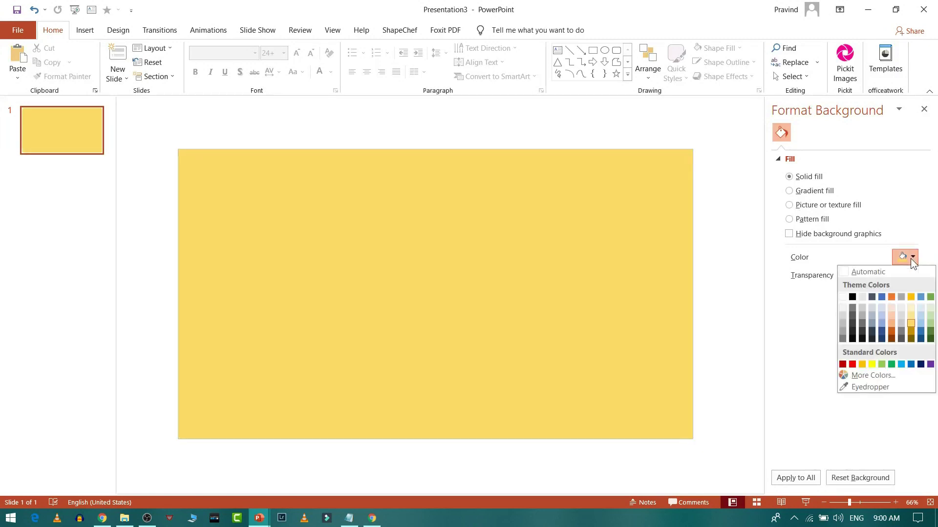
left_click(923, 111)
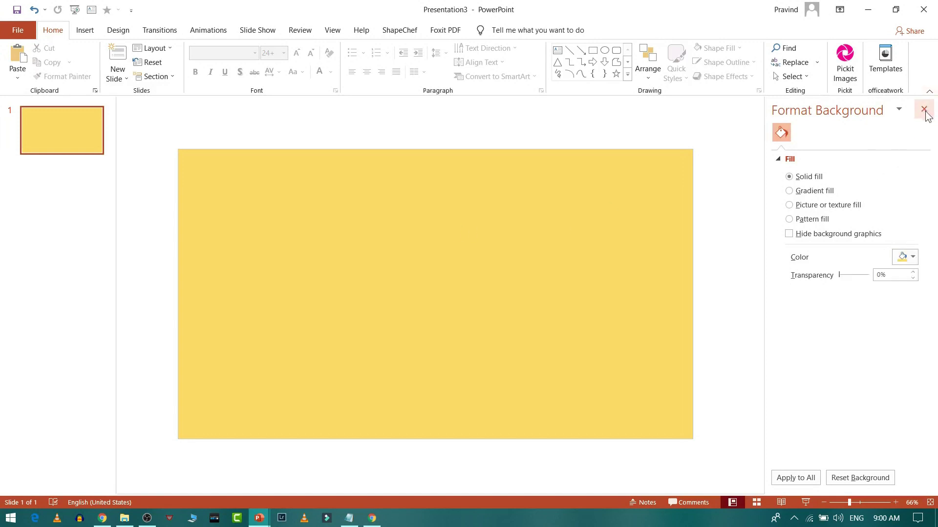
left_click(923, 109)
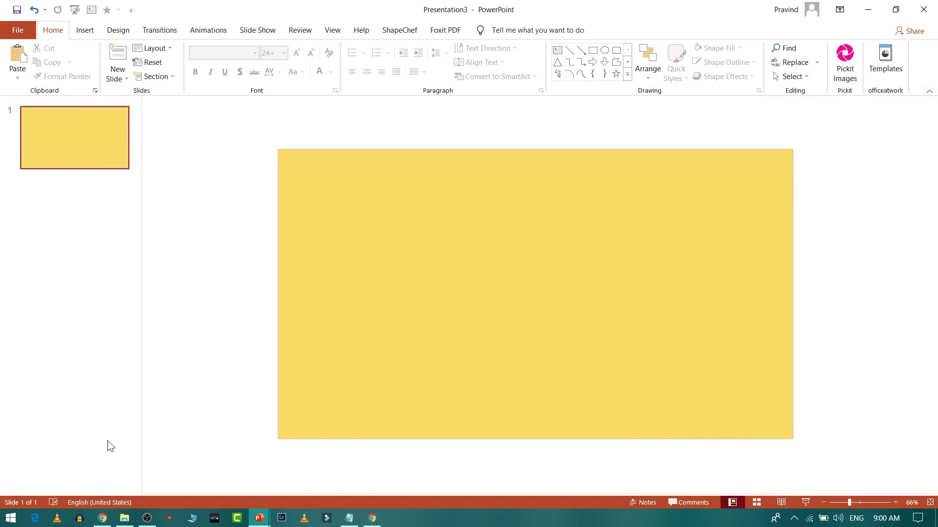
left_click(124, 518)
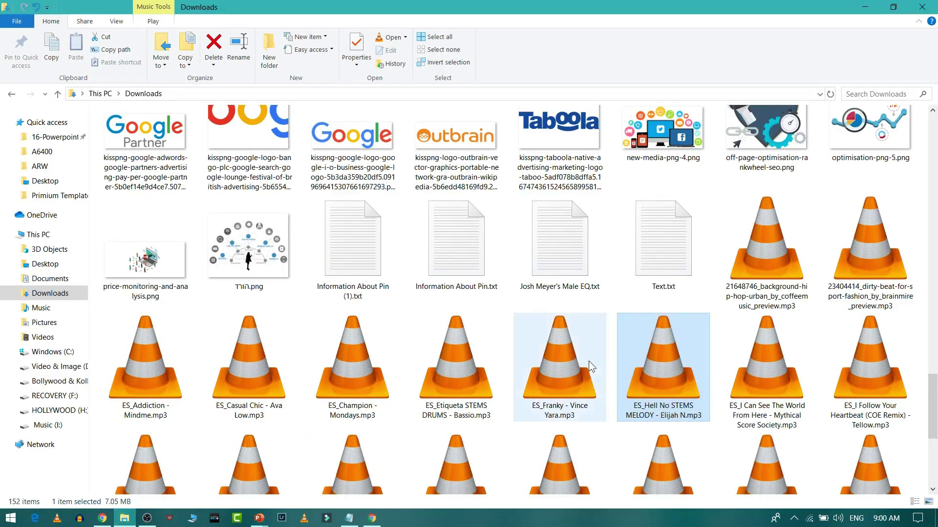
Preview ES_Hell No STEMS MELODY - Elijah N.mp3 in VLC, then close the player and reselect the file
left_click(569, 371)
double_click(665, 363)
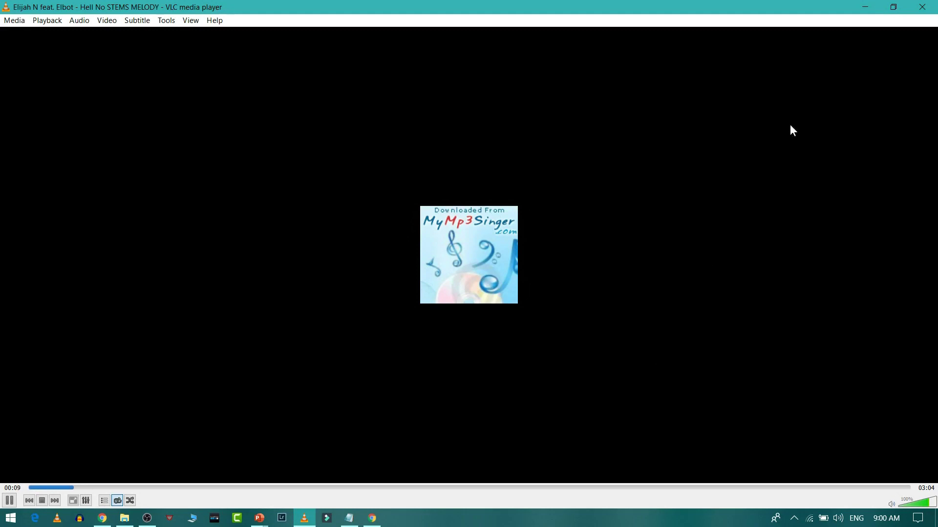
left_click(922, 7)
left_click(548, 373)
left_click(650, 376)
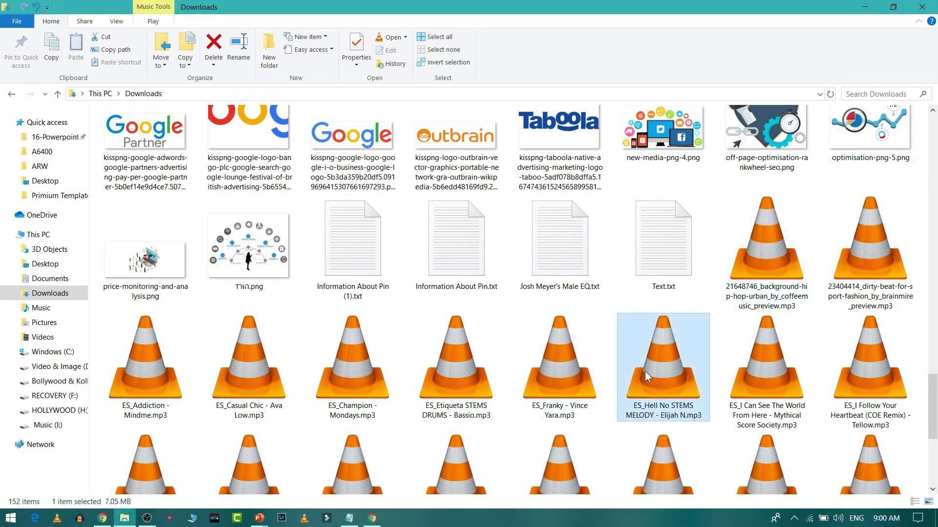
Drag the Hell No melody mp3 onto the gold slide and set it to play in the background across slides
left_click_drag(676, 363, 226, 198)
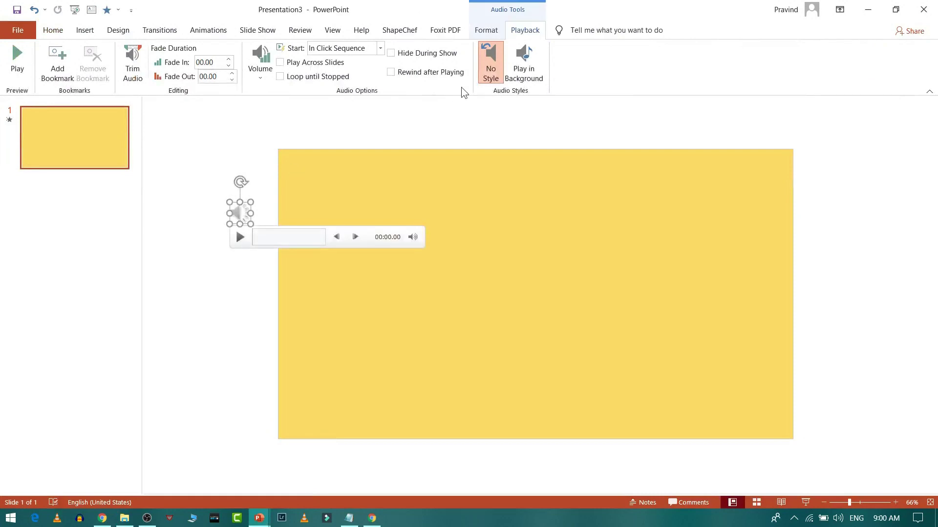
left_click(526, 68)
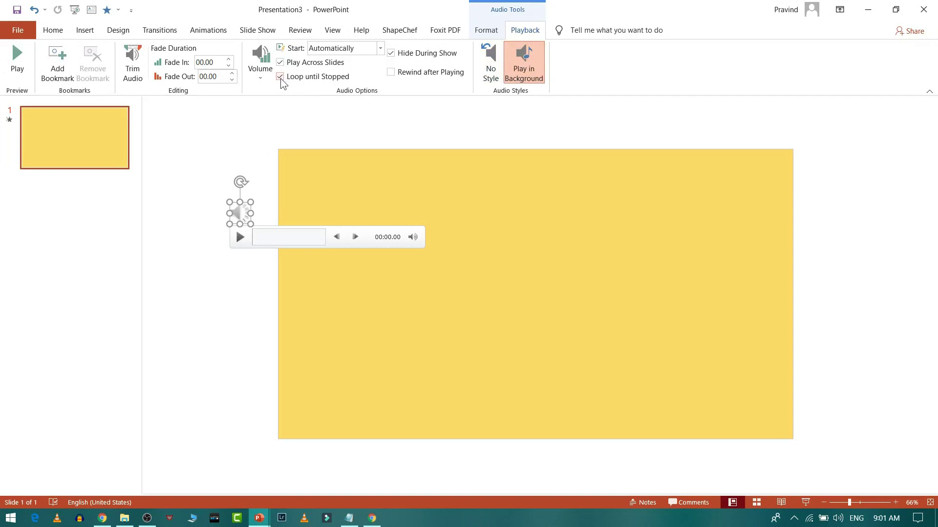
left_click(188, 205)
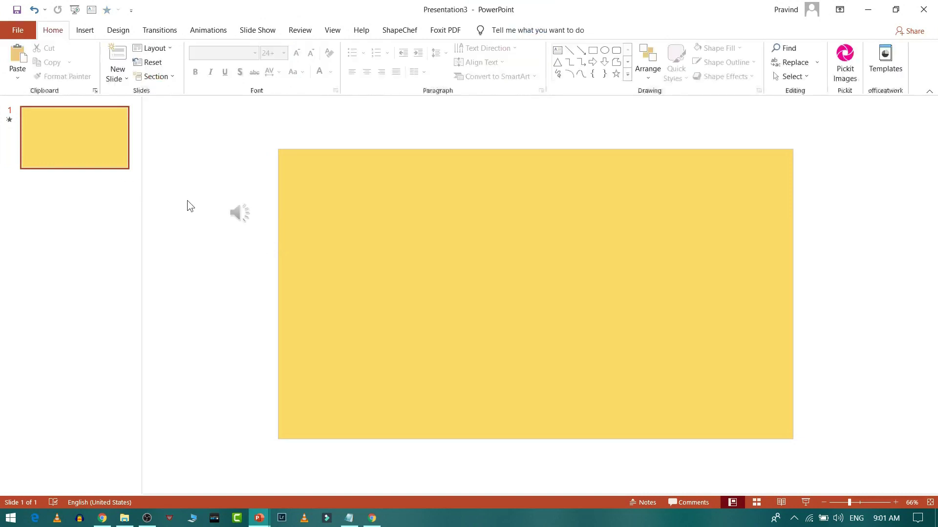
left_click(240, 213)
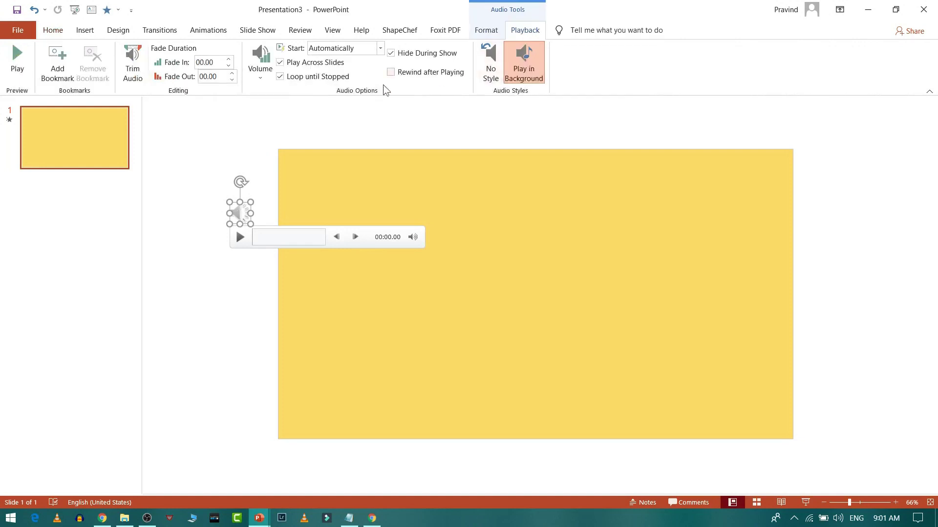
Adjust the audio clip's looping playback option and review its playback settings
left_click(280, 78)
left_click(212, 143)
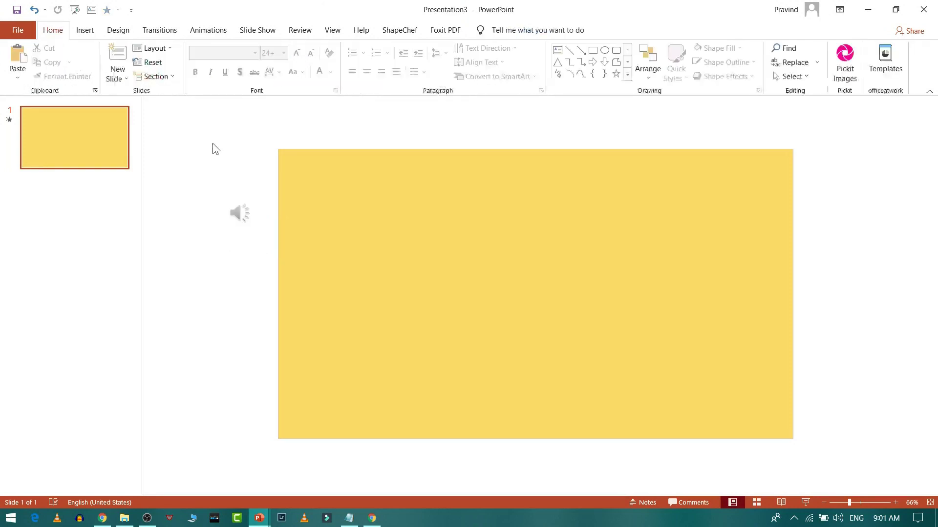
left_click(240, 212)
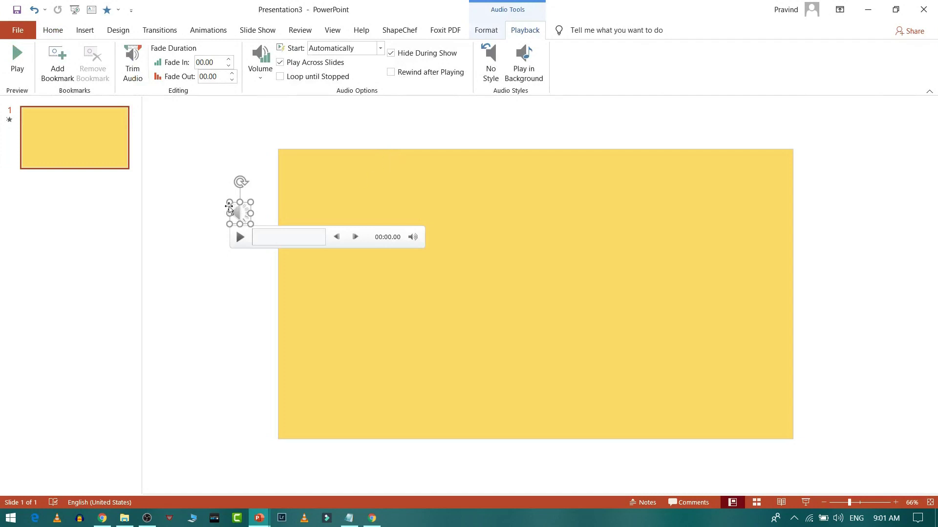
left_click(132, 68)
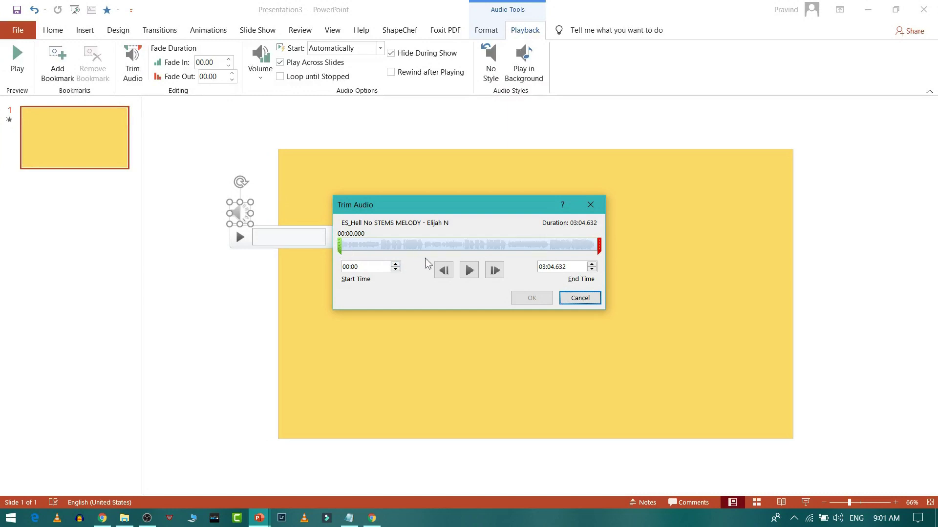
left_click(470, 271)
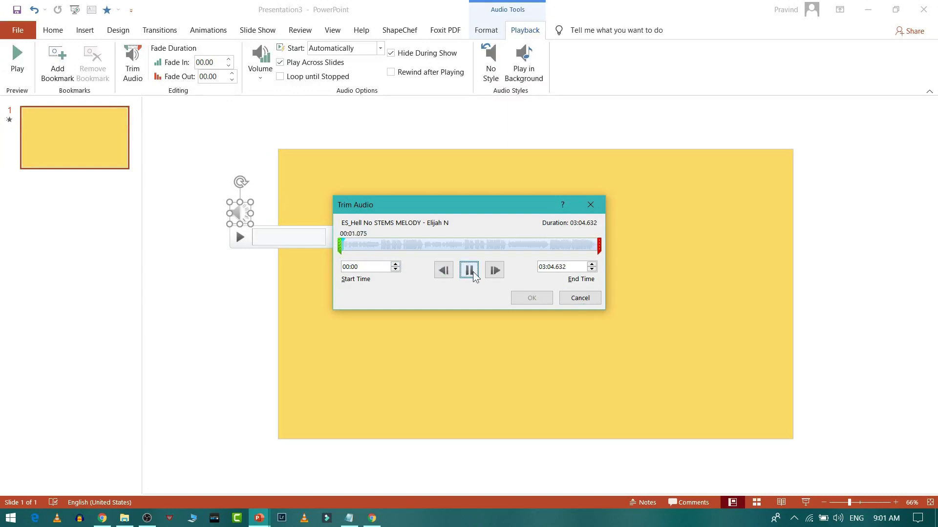
left_click(470, 270)
left_click_drag(341, 245, 376, 244)
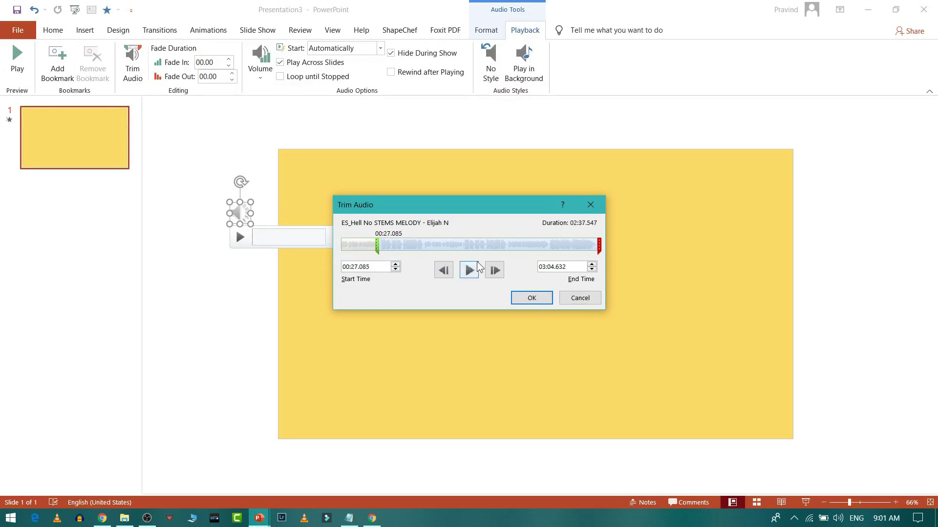
left_click(469, 272)
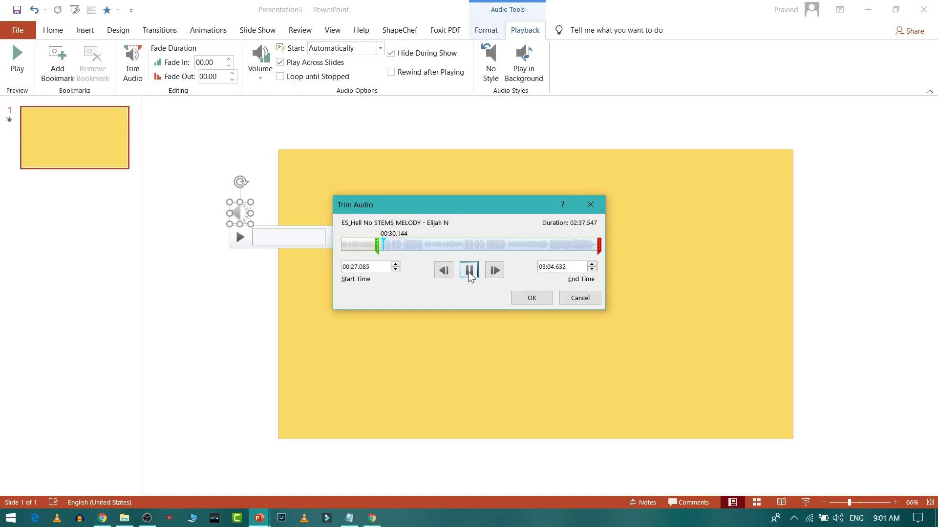
left_click(469, 272)
left_click(573, 300)
left_click(250, 308)
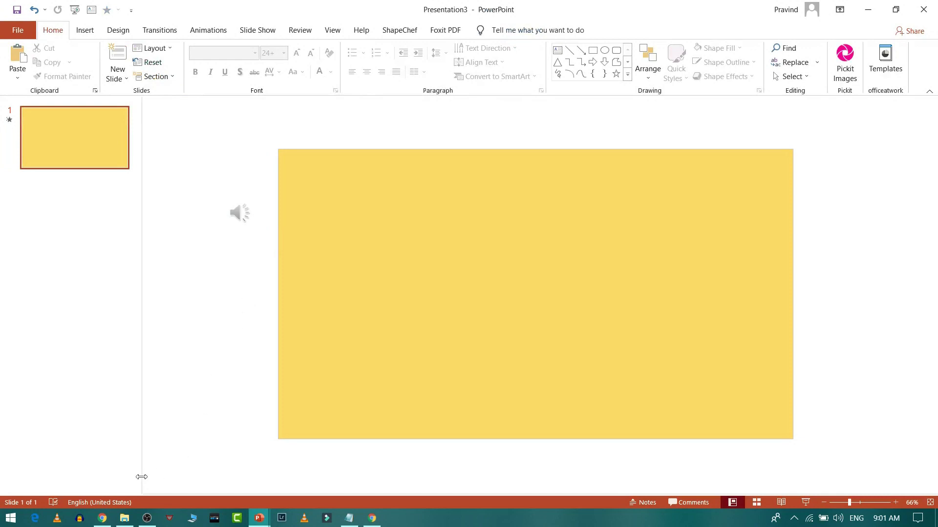
Select the lyric words '5 am' on line 1 in Notepad, then return to Presentation3
left_click(349, 518)
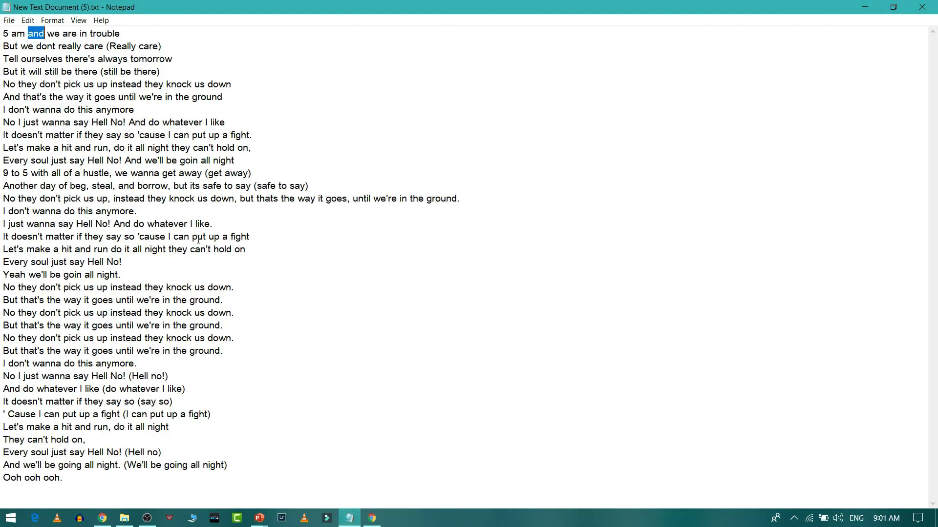
left_click(83, 72)
left_click_drag(25, 35, 2, 33)
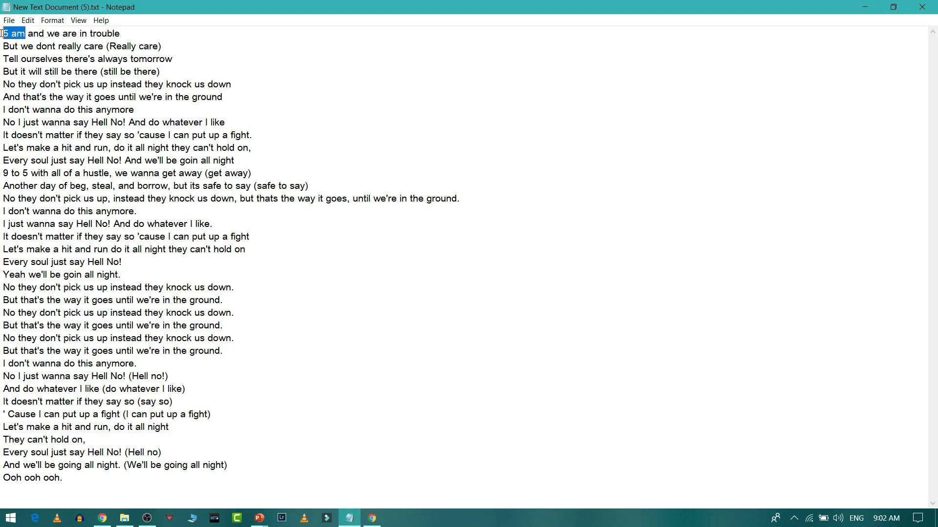
left_click(259, 518)
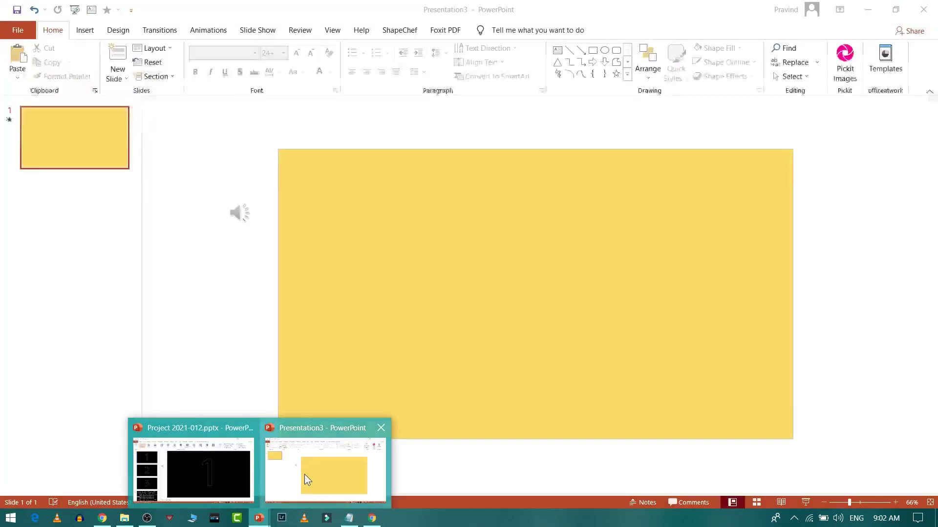
left_click(304, 474)
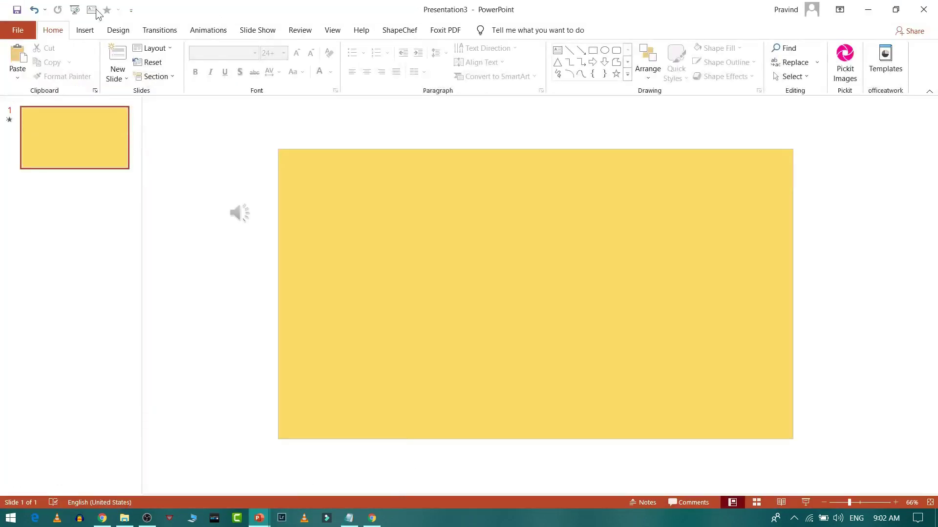
Insert first-style WordArt reading '5 am' and turn off its text shadow
left_click(85, 32)
left_click(523, 59)
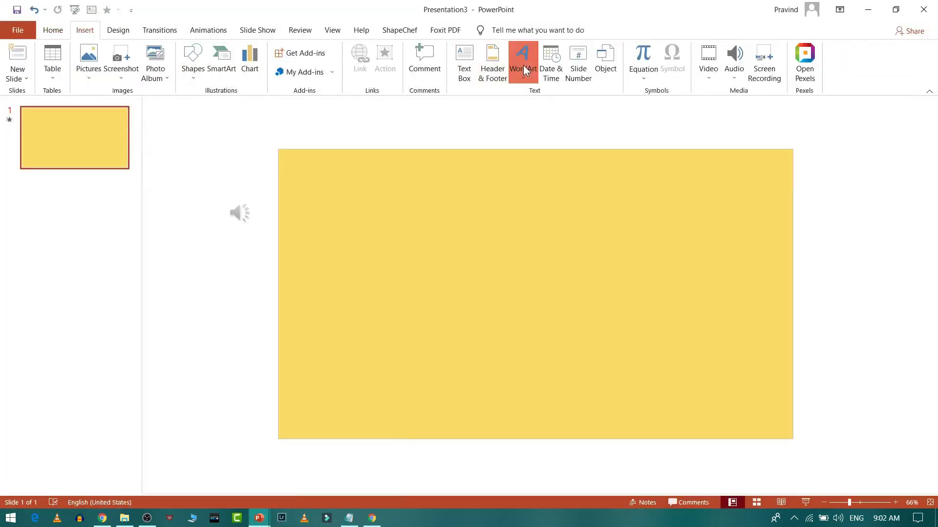
left_click(533, 111)
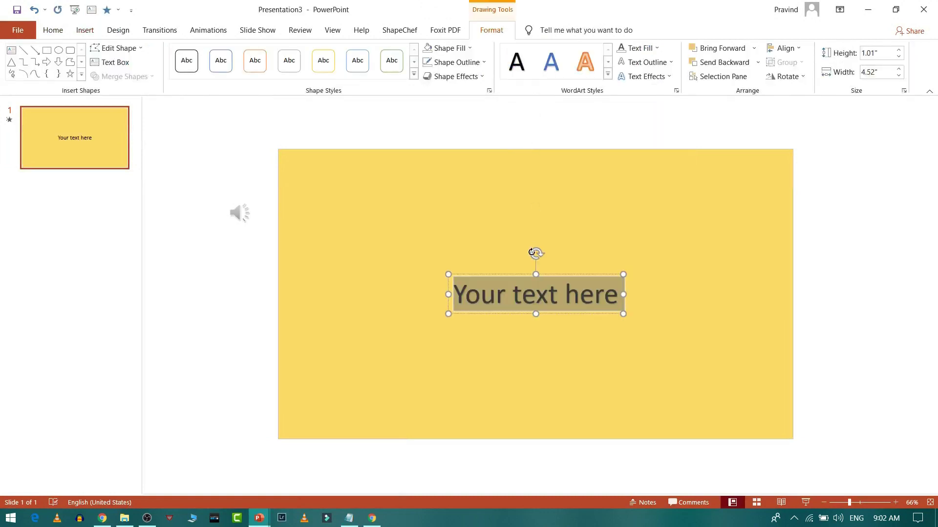
type("5 am")
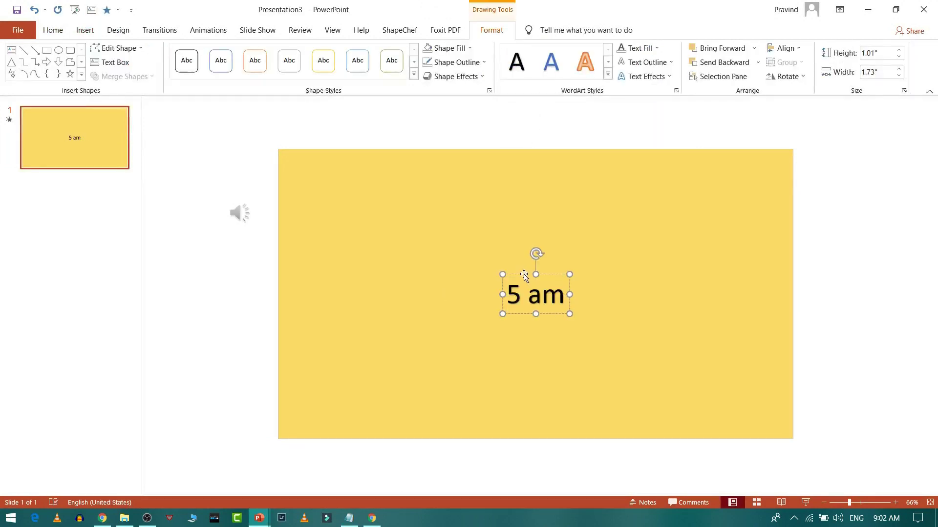
left_click(53, 31)
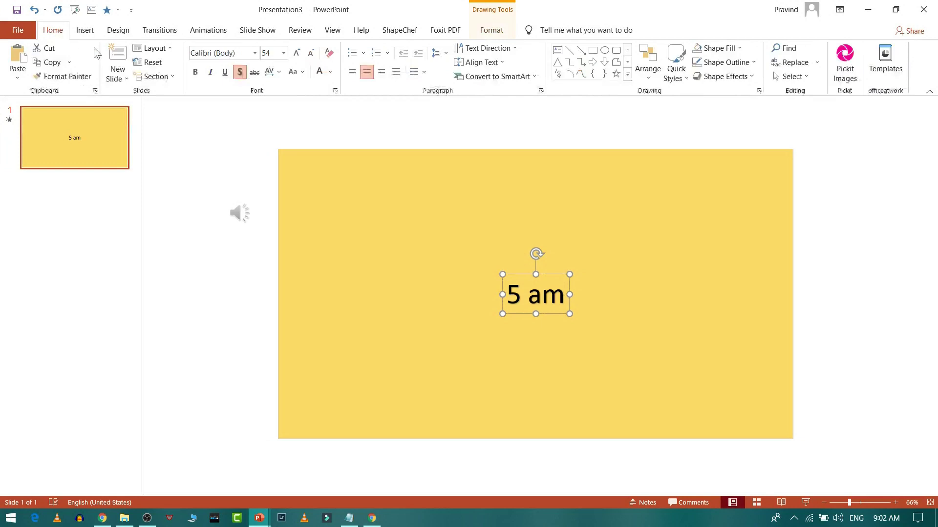
left_click(240, 72)
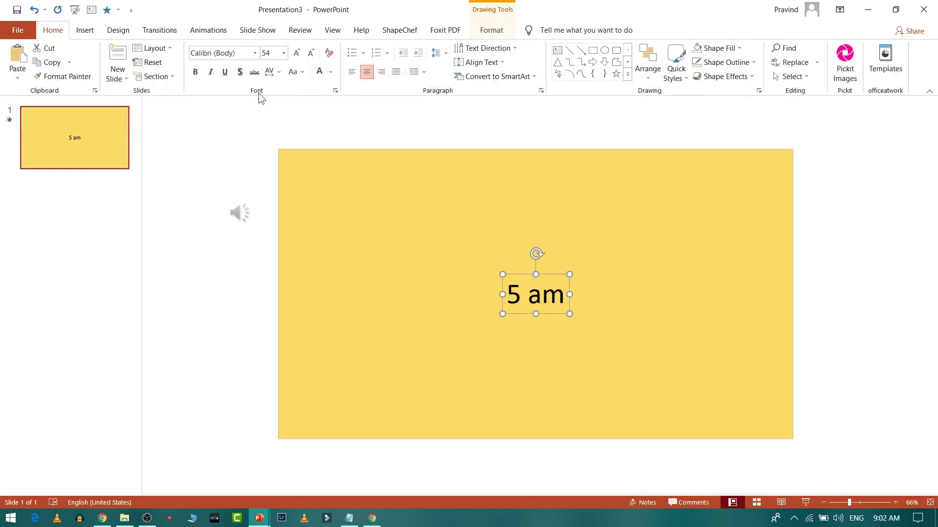
Apply the Gang Wolfik Craze font to the '5 am' text and centre its box on the slide
left_click(254, 52)
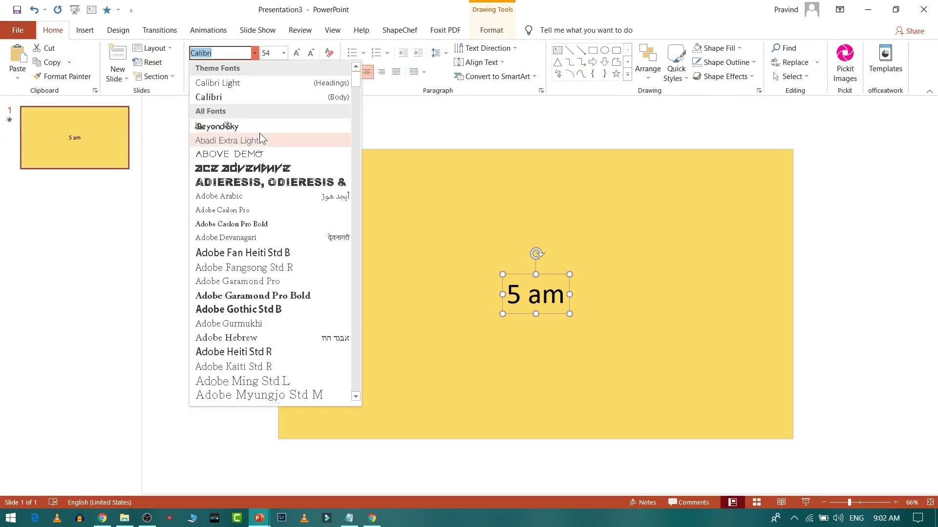
left_click_drag(356, 77, 357, 106)
left_click_drag(356, 120, 354, 196)
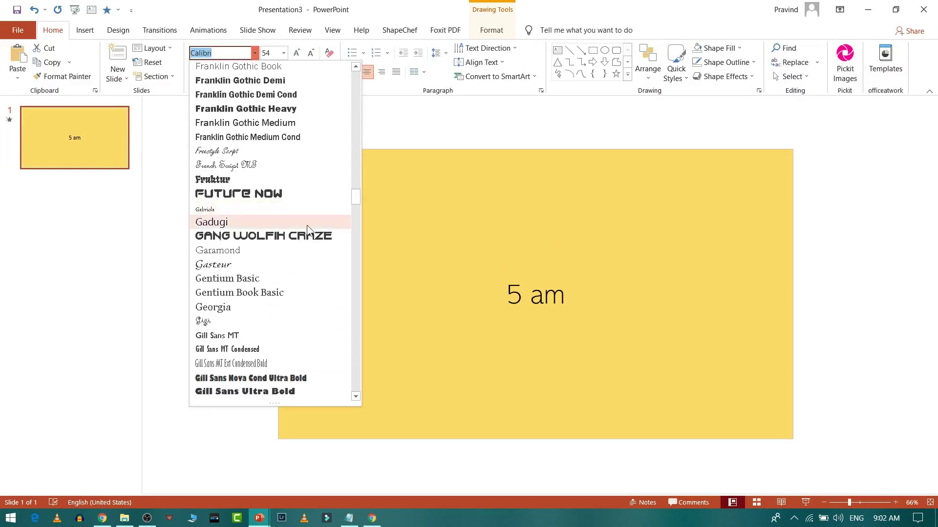
left_click(251, 236)
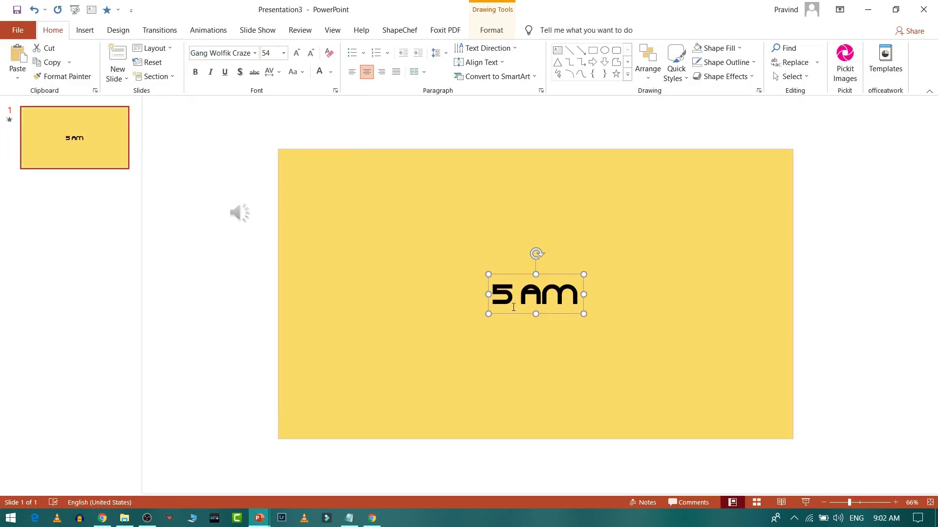
left_click_drag(514, 315, 513, 314)
left_click(473, 297)
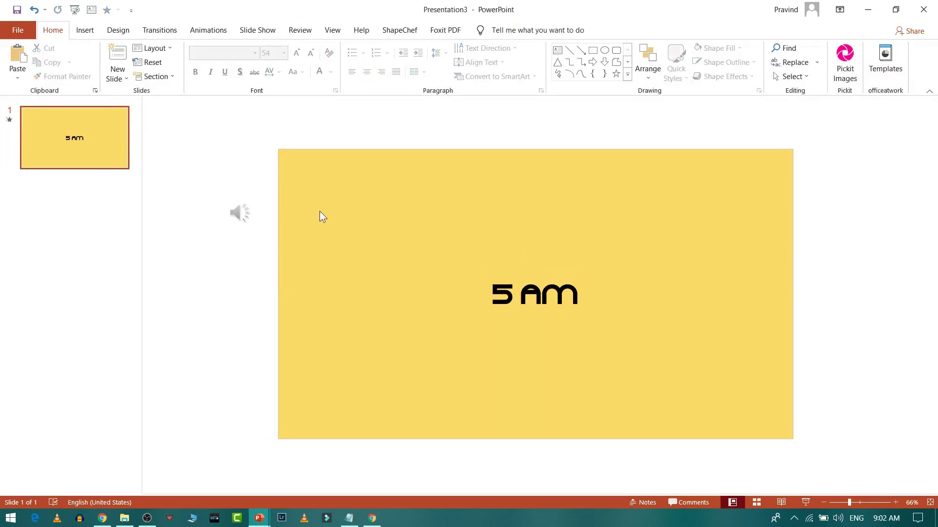
Duplicate slide 1 with Ctrl+D and delete the audio clip from the new slide 2
left_click(79, 129)
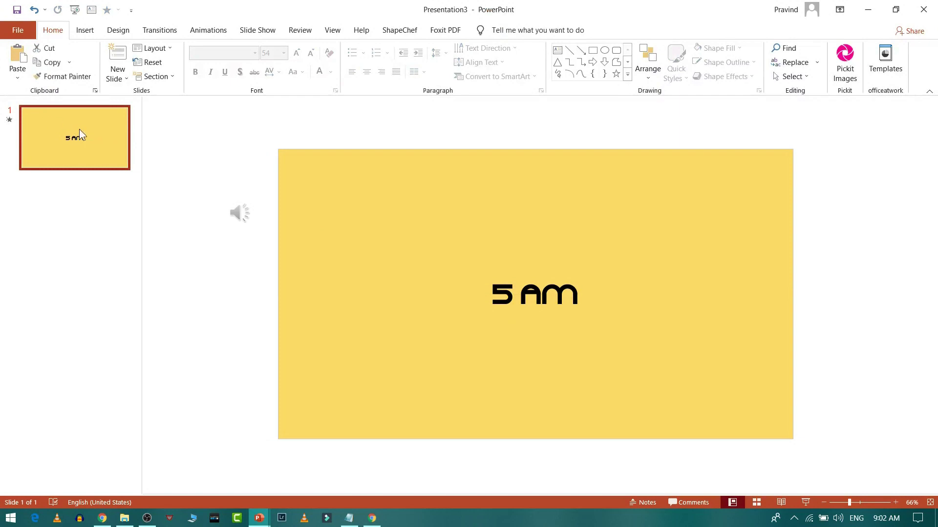
key("ctrl+d")
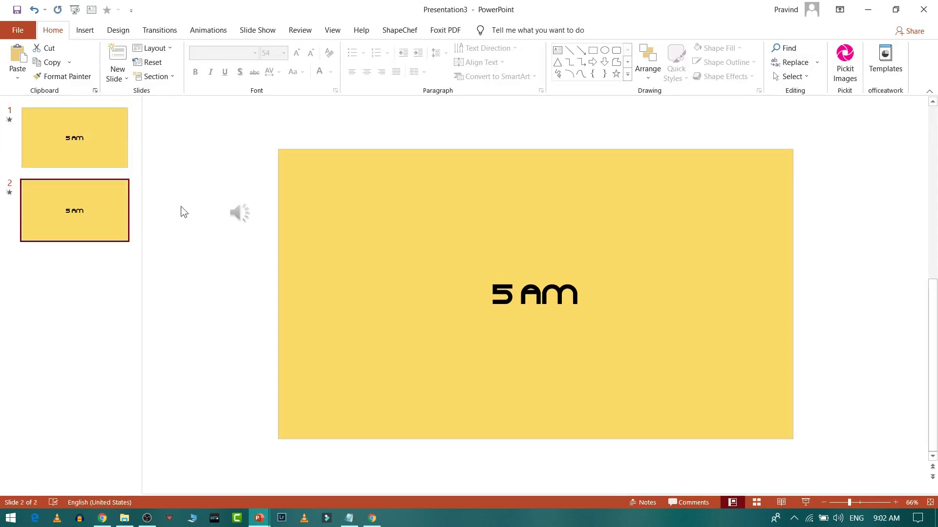
left_click(212, 209)
left_click(235, 211)
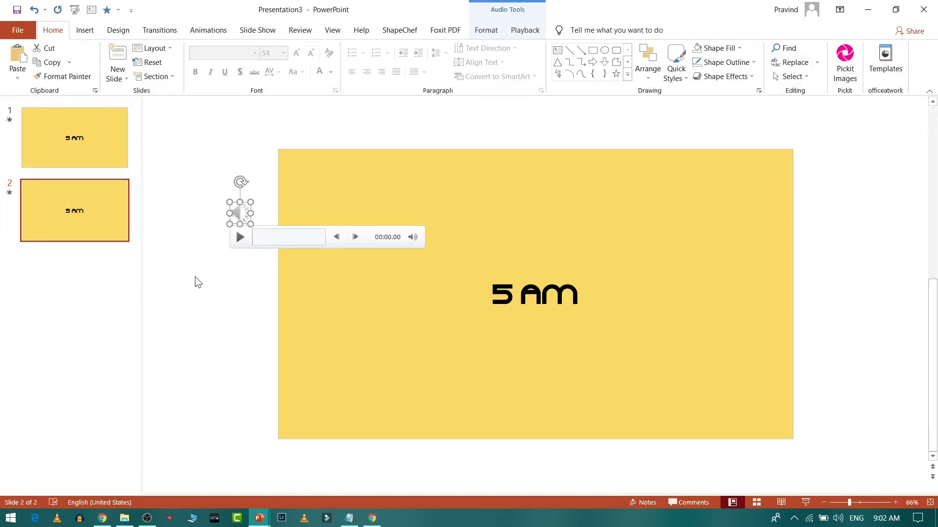
left_click(229, 228)
left_click(243, 213)
key("Delete")
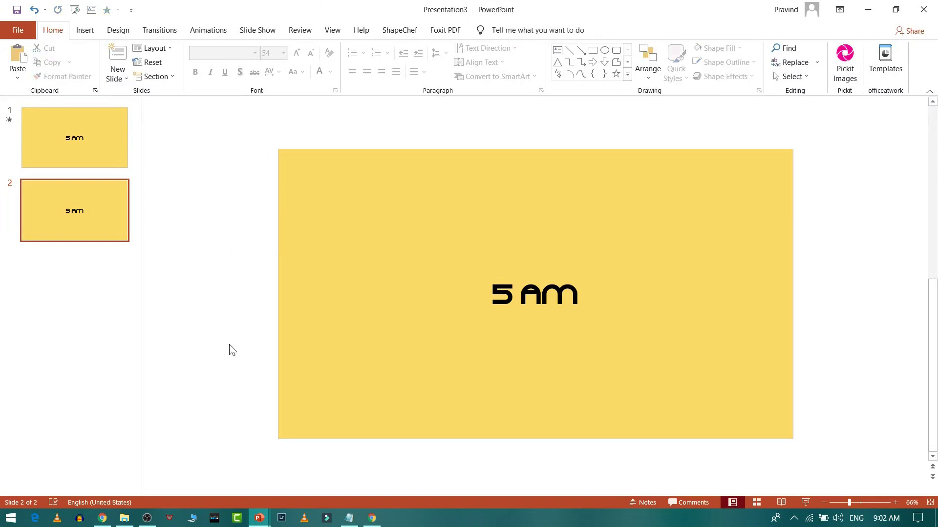
left_click(535, 295)
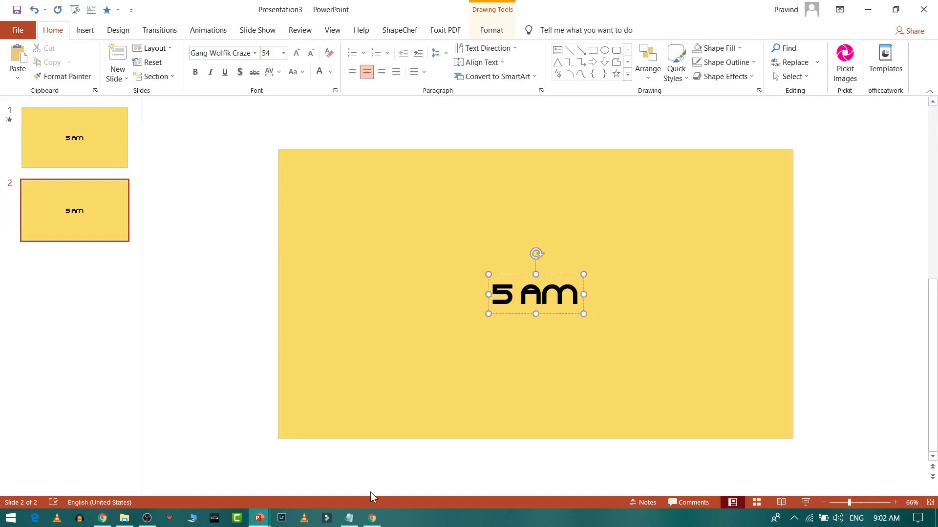
Select the lyric word 'and' in Notepad, then go back to the 5 AM slide in Presentation3
left_click(349, 518)
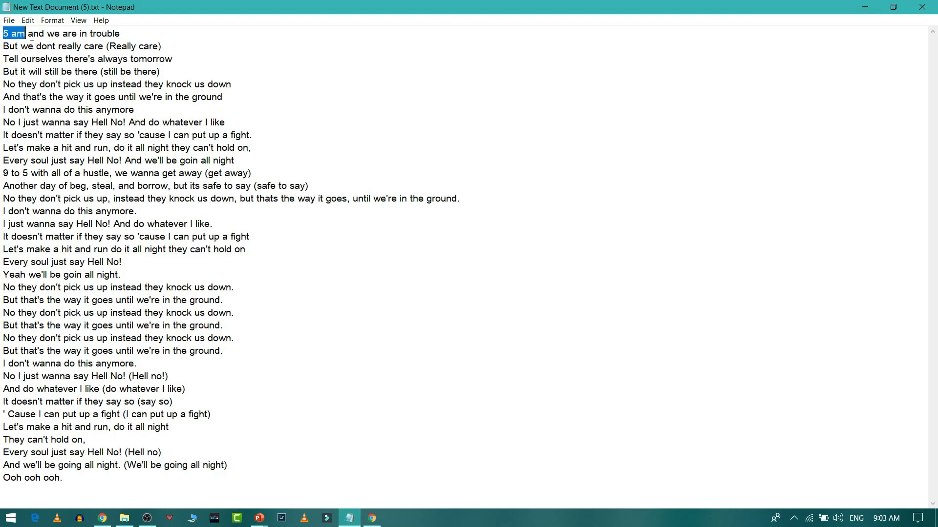
left_click_drag(28, 34, 45, 33)
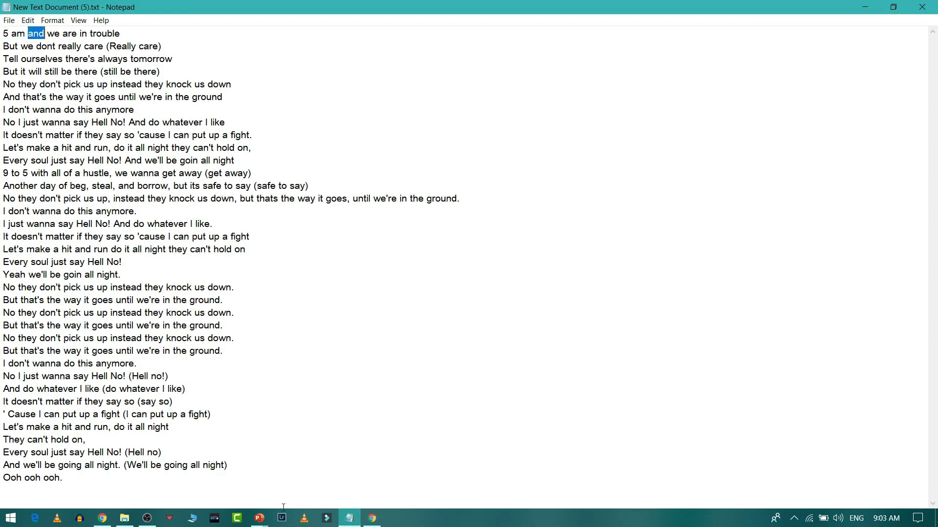
left_click(260, 518)
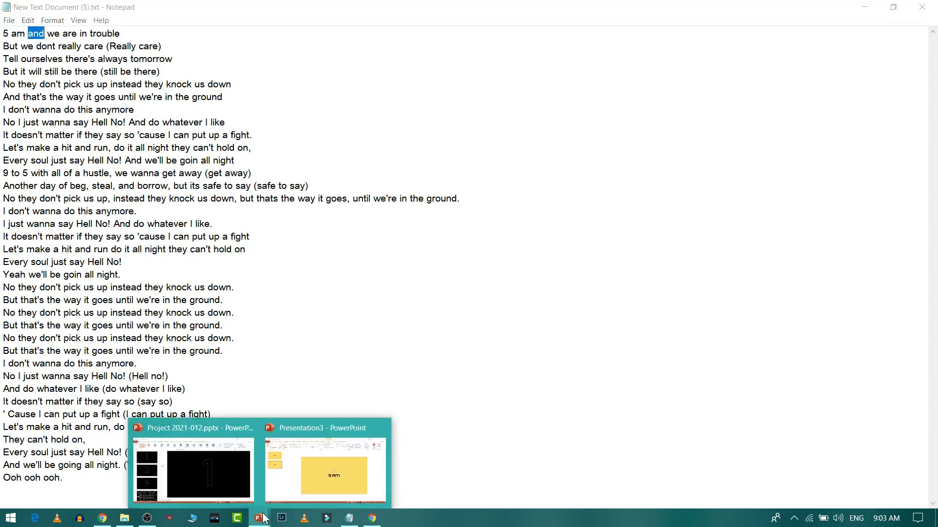
left_click(332, 459)
left_click(568, 278)
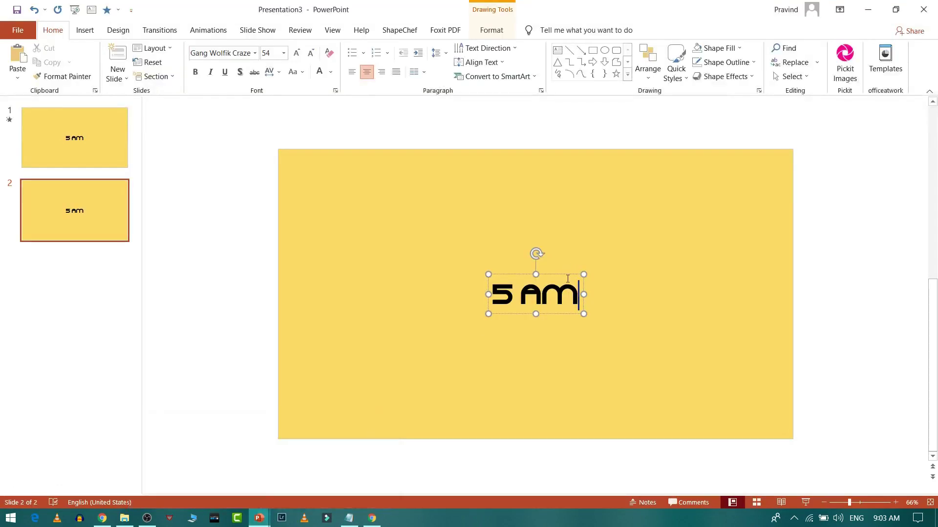
Change the 5 AM slide's text to AND, then duplicate it into a slide reading WE ARE
key("ctrl+a")
type("AND")
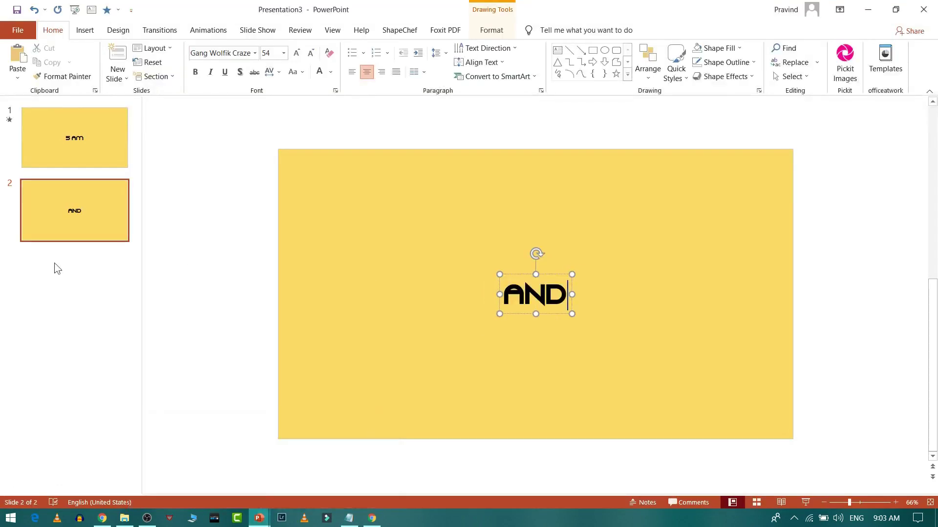
left_click(97, 201)
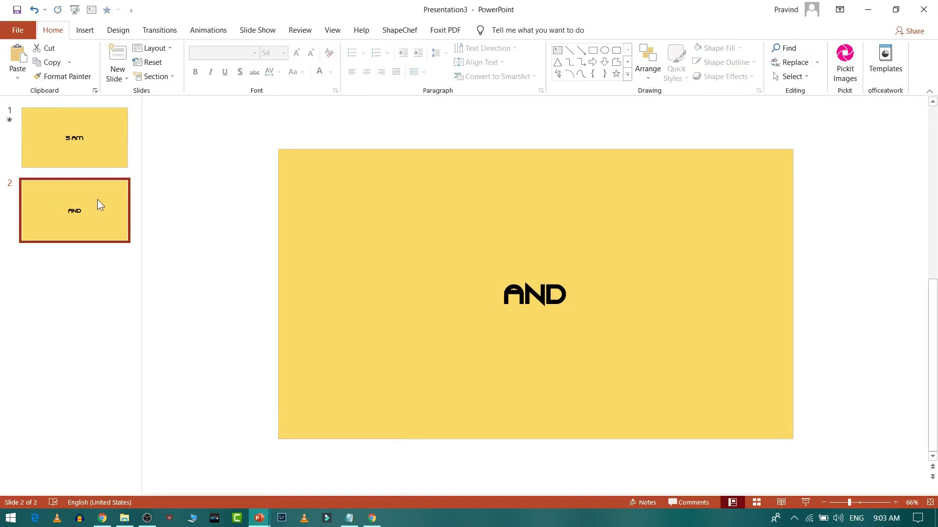
key("ctrl+d")
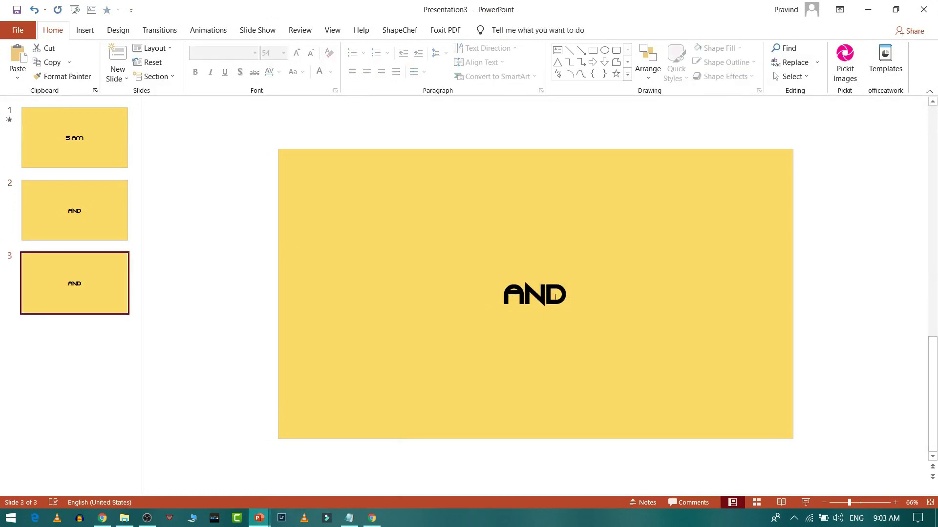
left_click(546, 296)
key("ctrl+a")
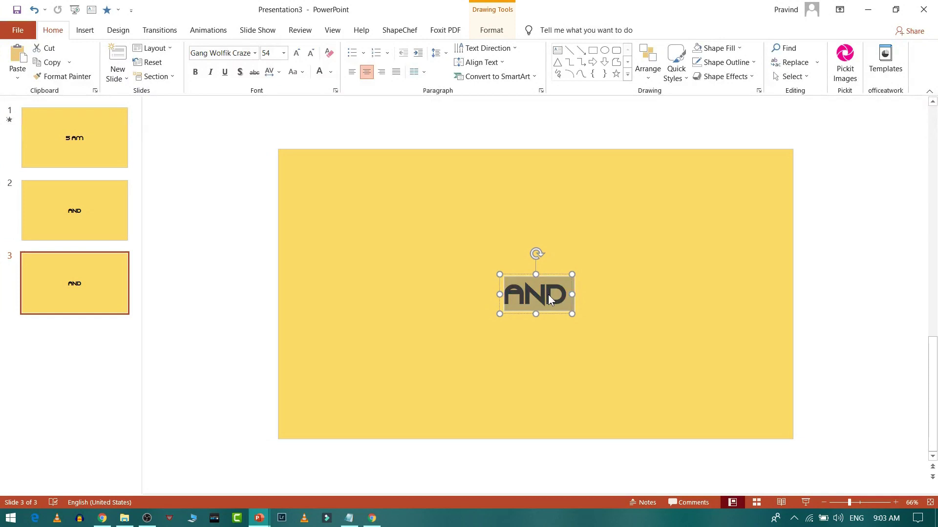
type("WE ARE")
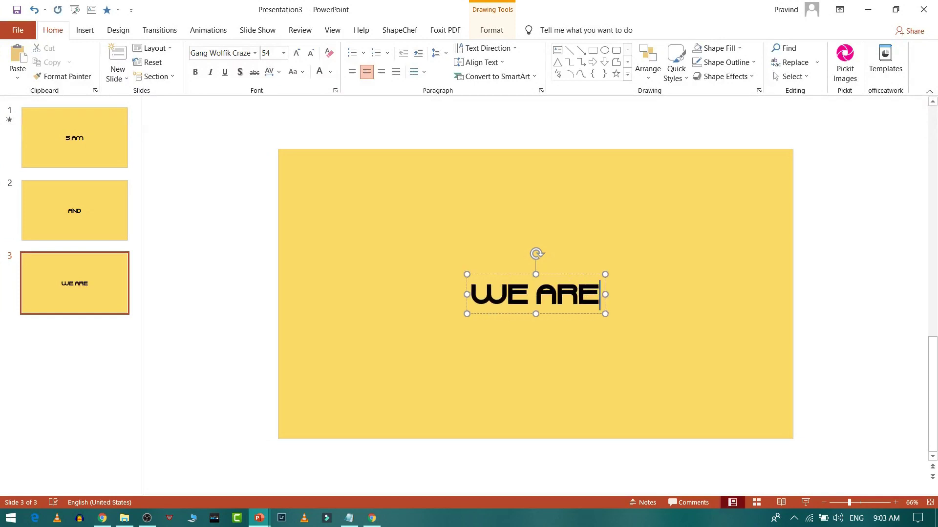
left_click(78, 278)
Duplicate slides to add two more lyric slides reading IN and TROUBLE
key("ctrl+d")
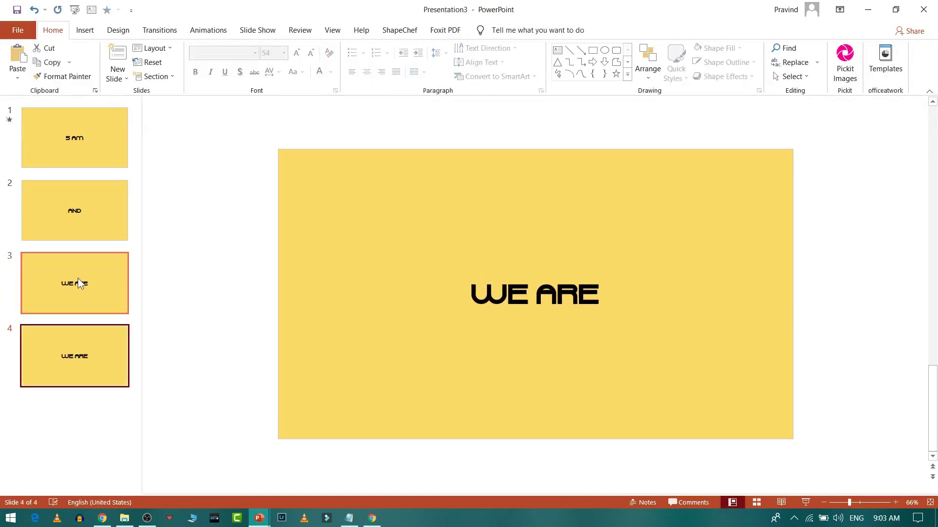
left_click(565, 292)
key("ctrl+a")
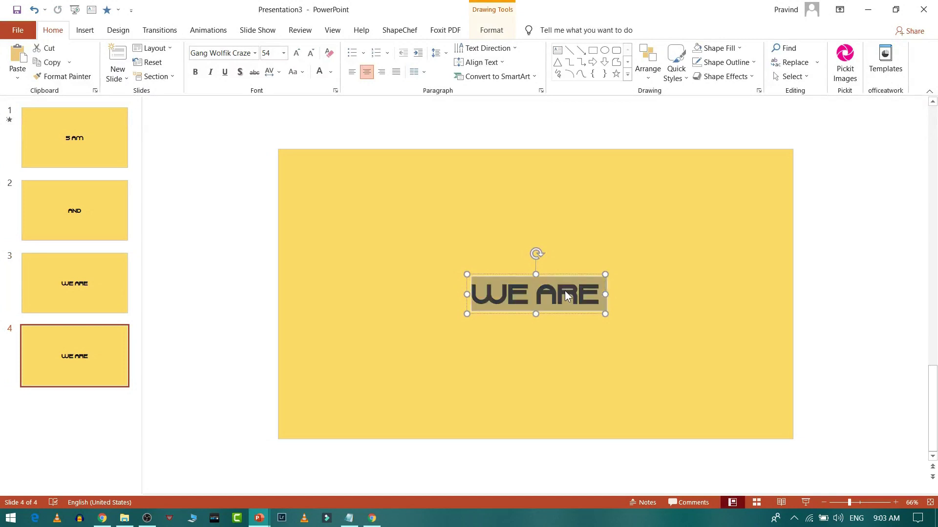
type("IN")
left_click(71, 350)
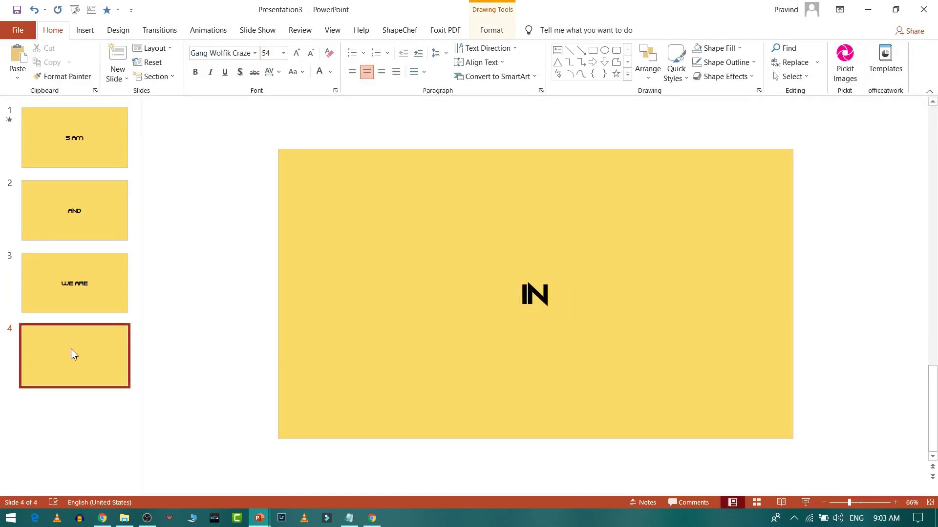
key("ctrl+d")
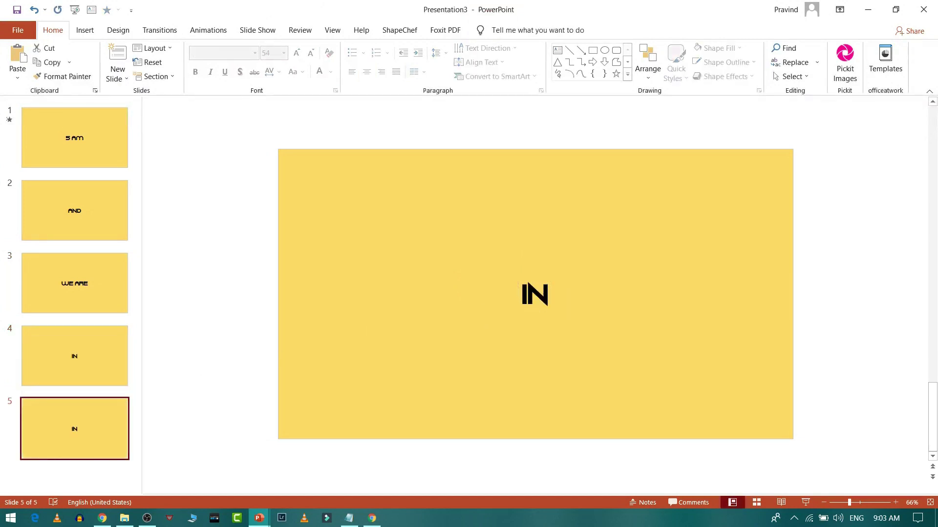
left_click(545, 299)
key("ctrl+a")
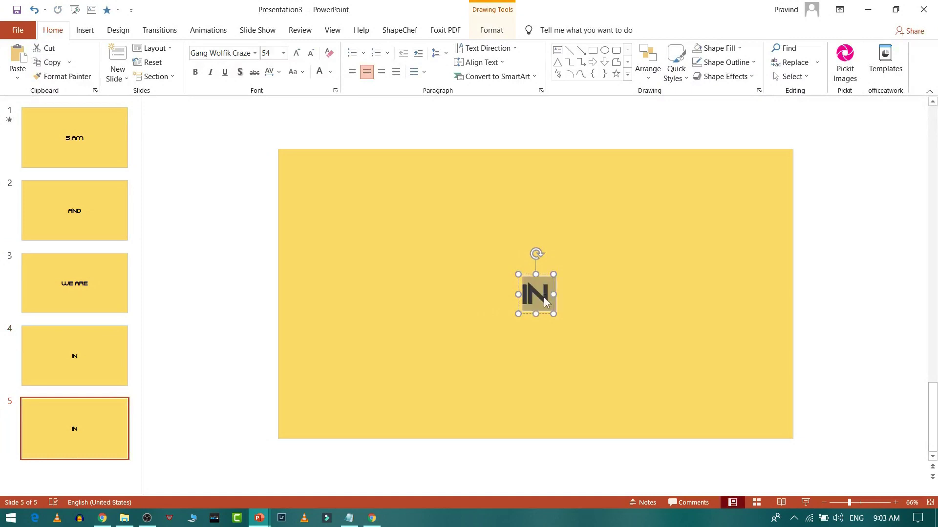
type("TROUBLE")
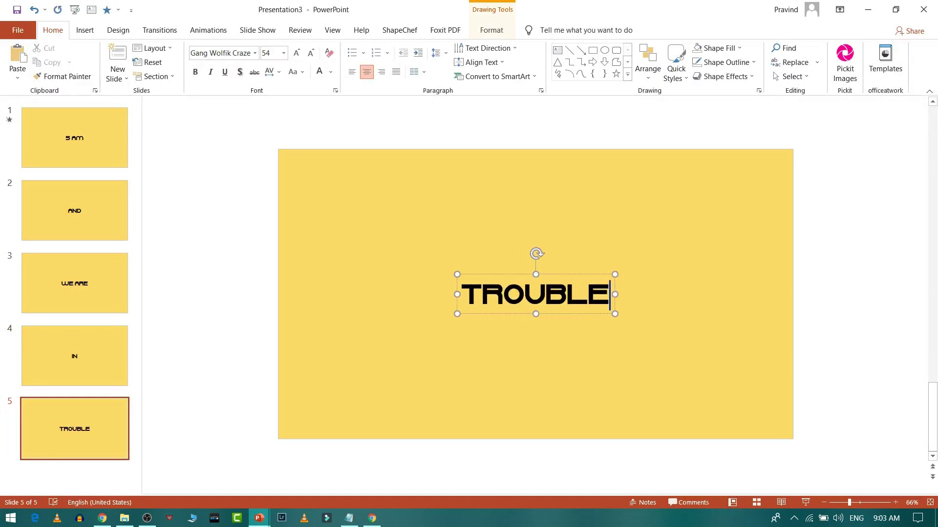
left_click(89, 435)
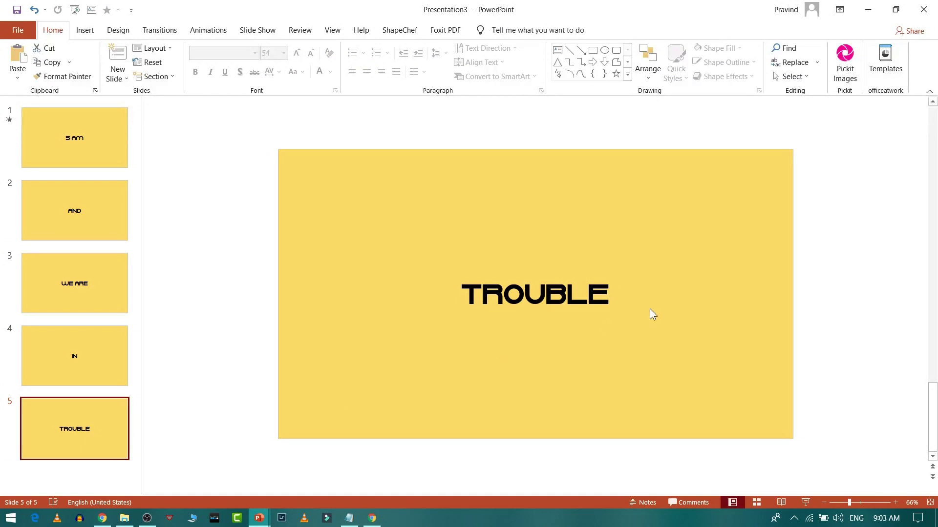
left_click(608, 296)
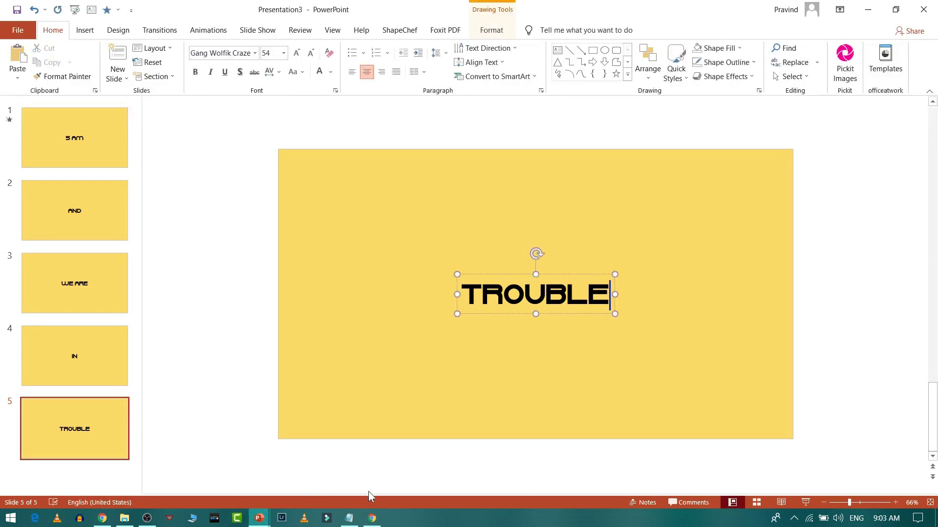
left_click(350, 519)
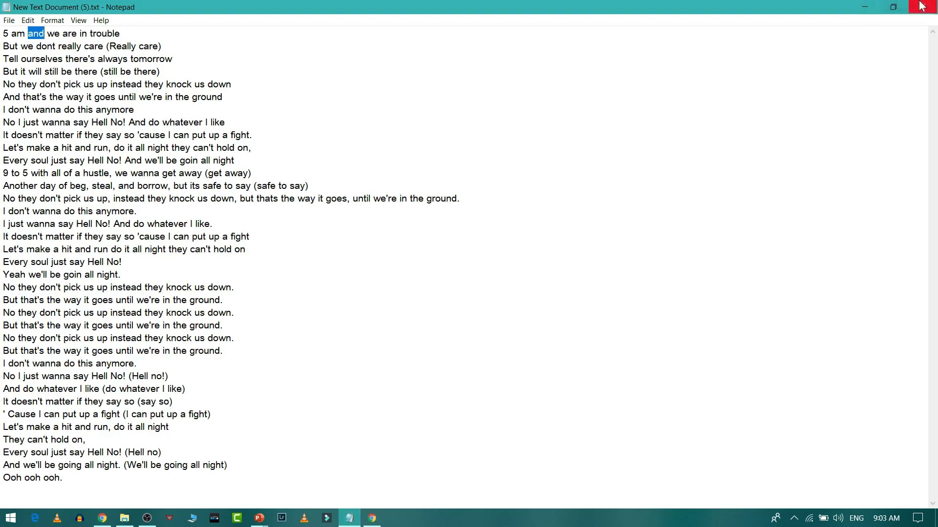
End TROUBLE with a period and duplicate that slide into one reading BUT
left_click(865, 7)
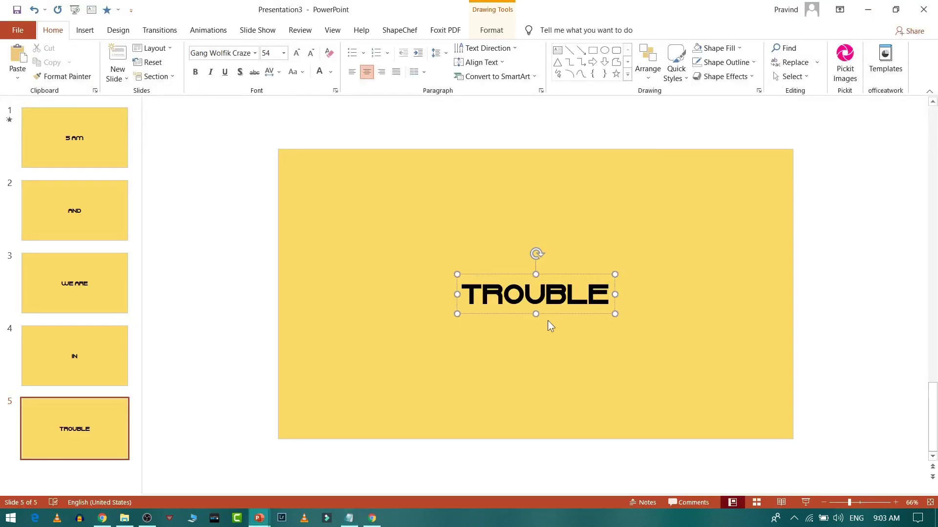
type(".")
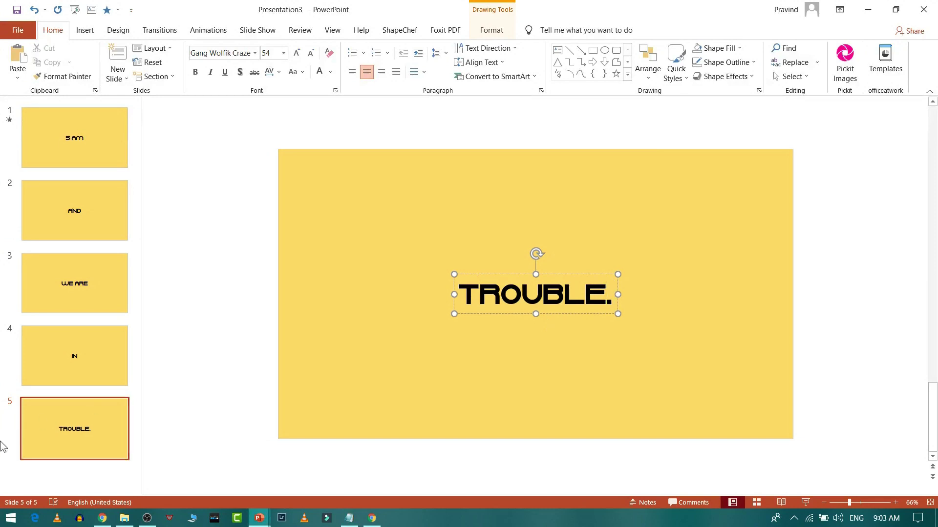
left_click(62, 428)
key("ctrl+d")
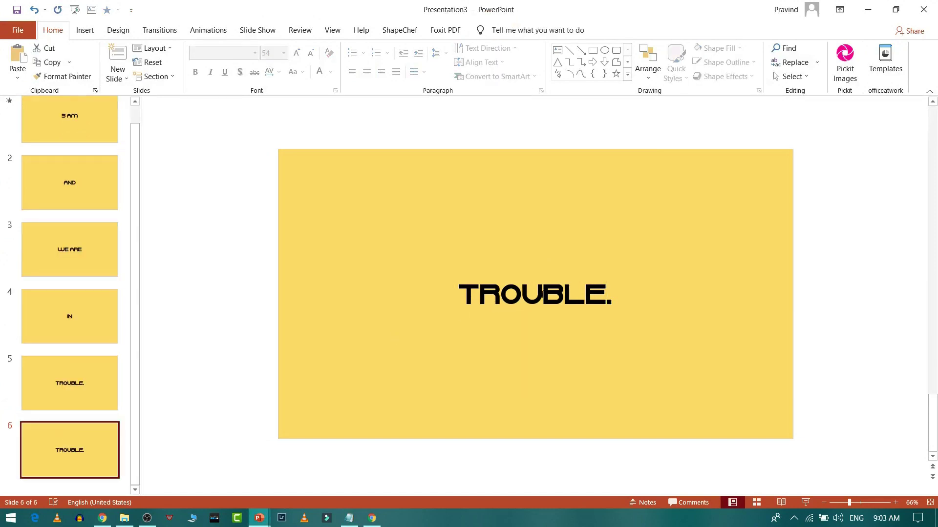
left_click(542, 294)
key("ctrl+a")
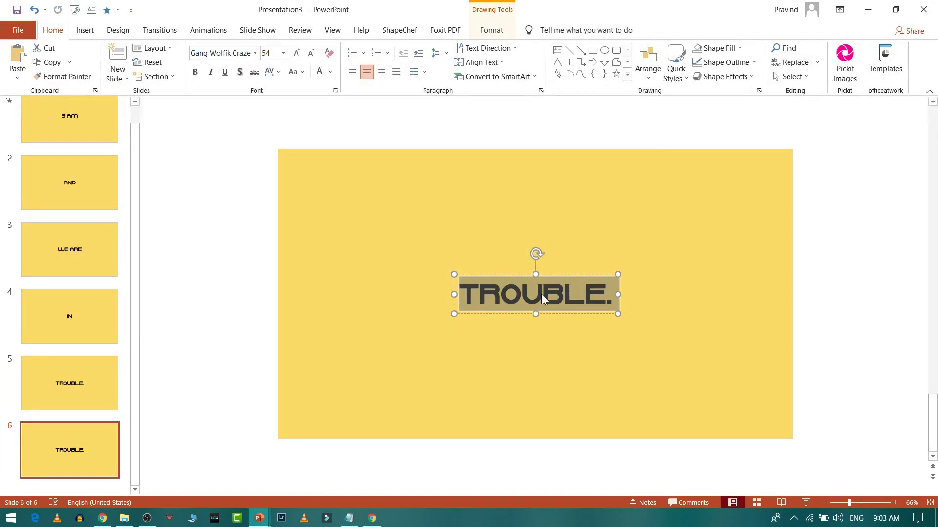
type("BUT")
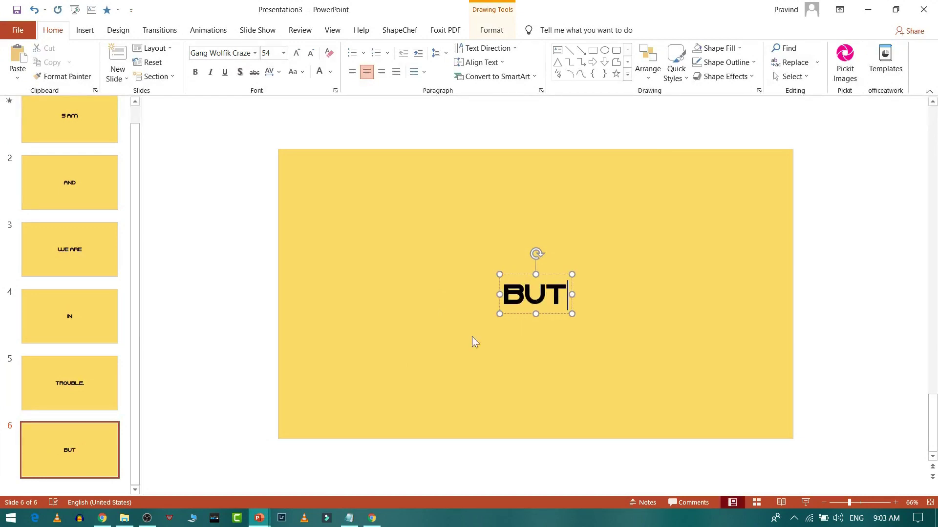
left_click(69, 451)
Add duplicated lyric slides reading WE DON'T and REALLY
key("ctrl+d")
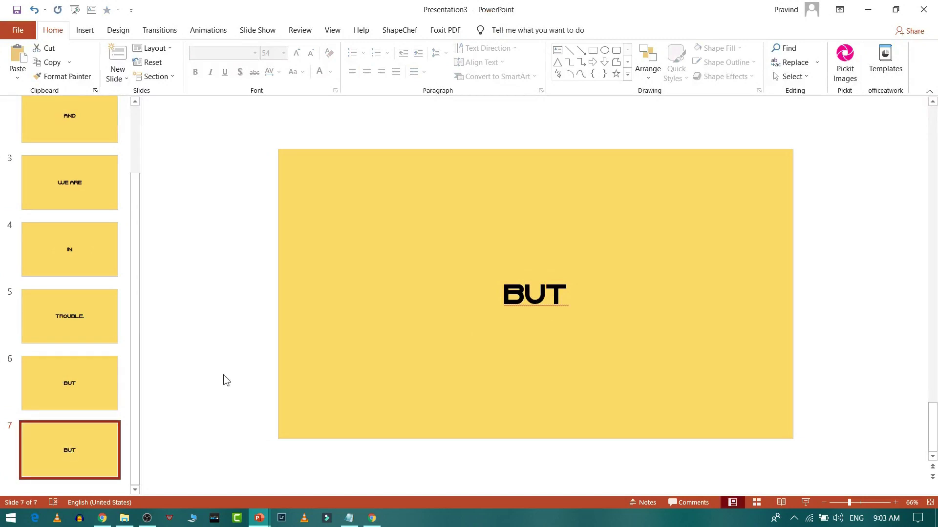
left_click(544, 299)
double_click(543, 302)
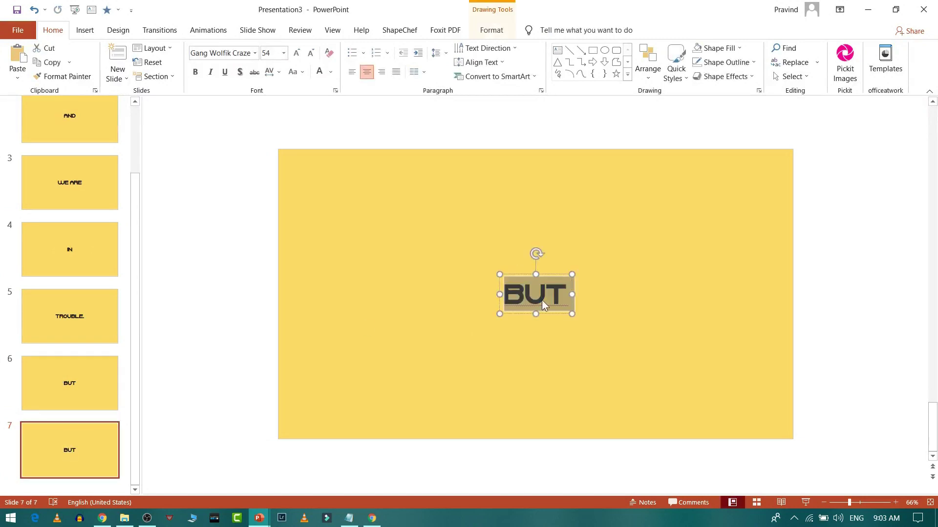
type("WE")
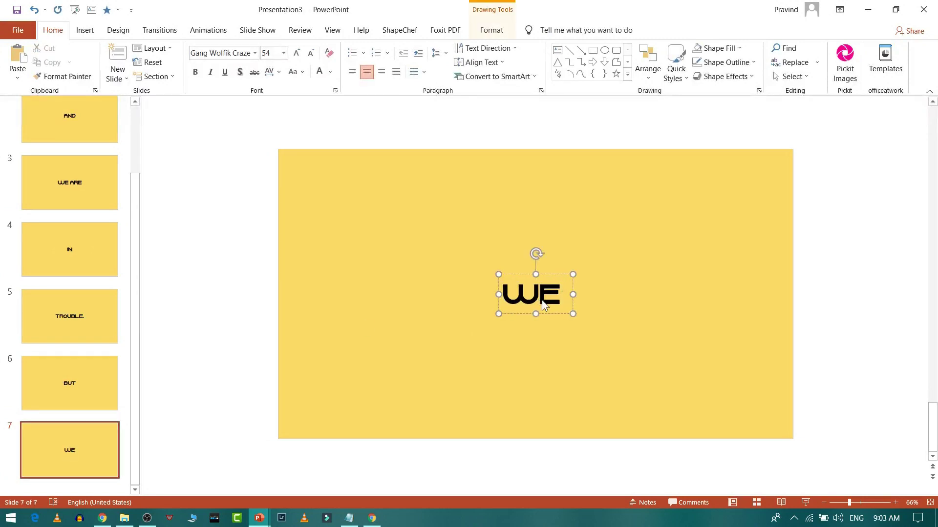
type(" DON")
type("'T")
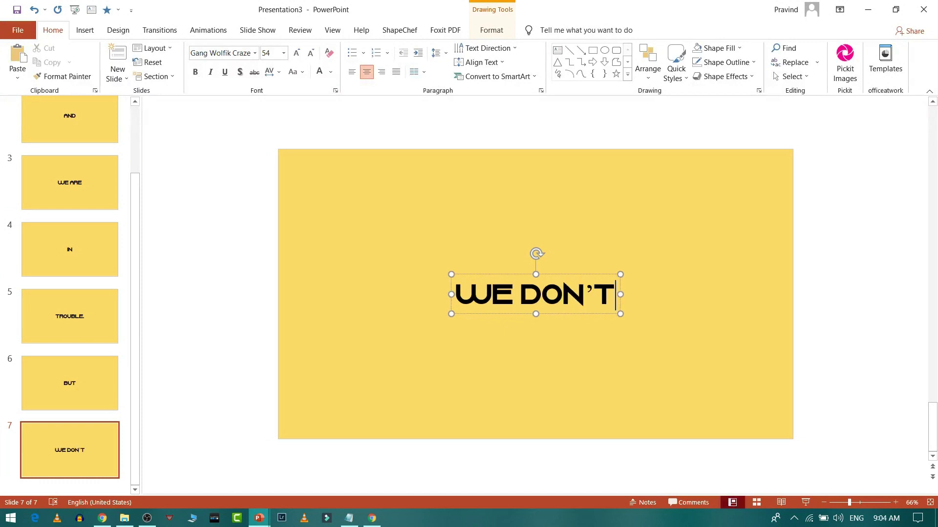
left_click(69, 451)
key("ctrl+d")
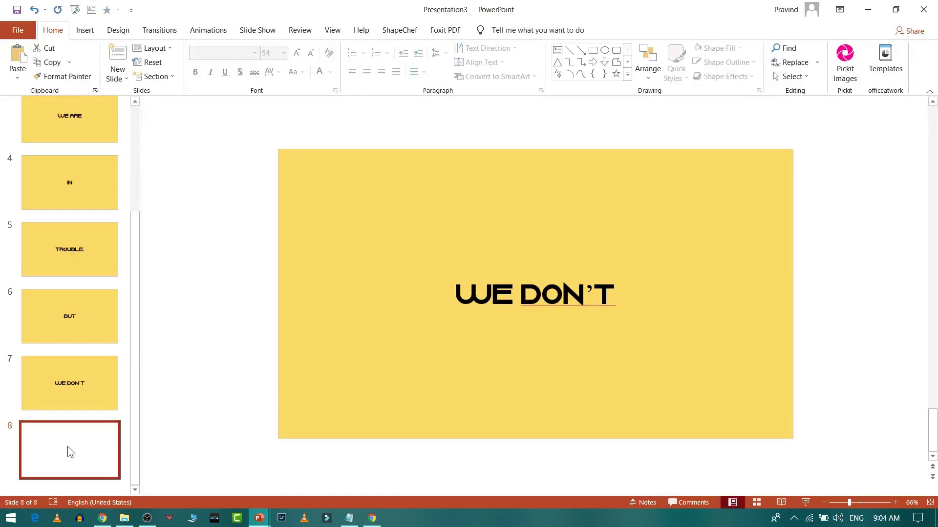
left_click(564, 295)
key("ctrl+a")
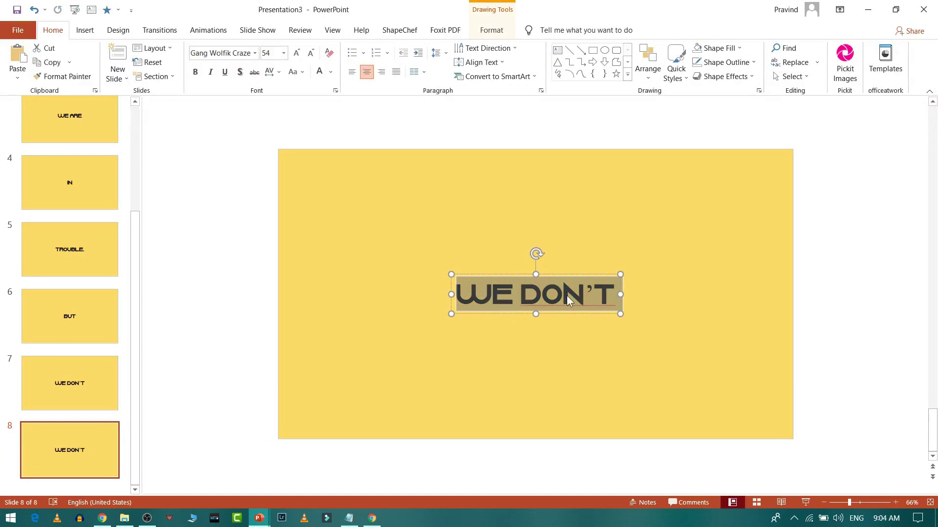
type("REALLY")
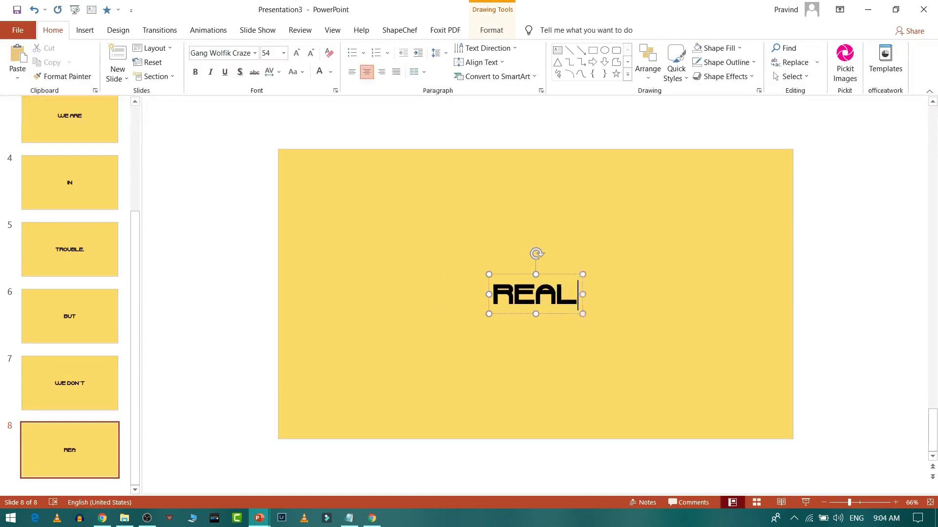
left_click(64, 454)
Add a final duplicated slide reading CARE, ending it with a period
key("ctrl+d")
left_click(539, 309)
key("ctrl+a")
type("CARE")
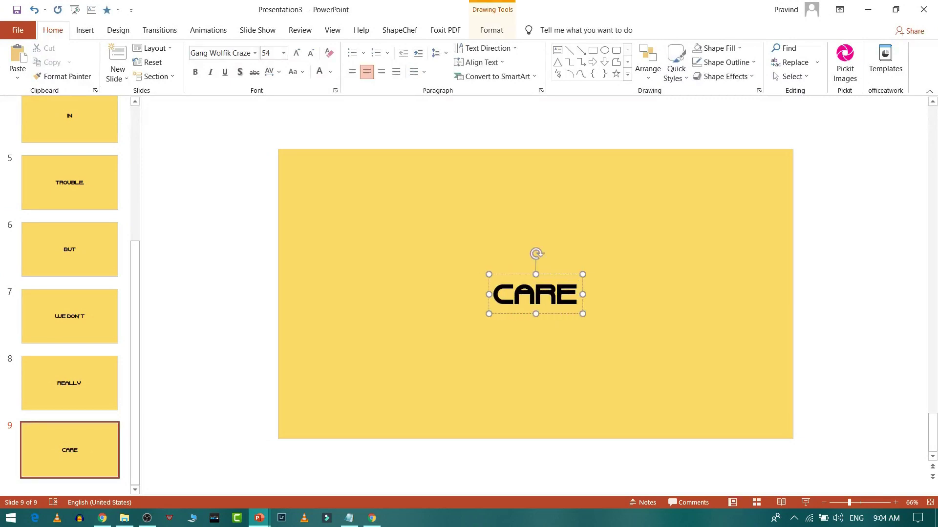
left_click(56, 215)
scroll(56, 215, "up", 5)
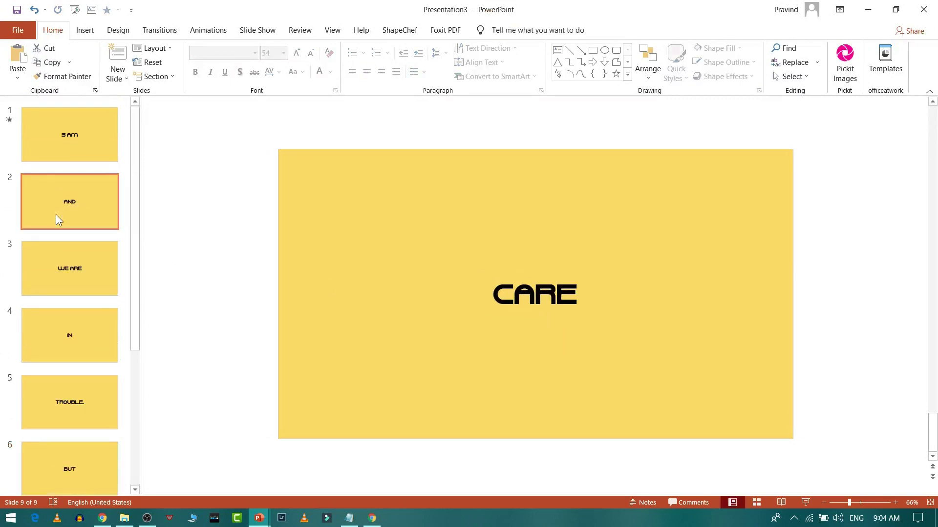
scroll(56, 212, "down", 5)
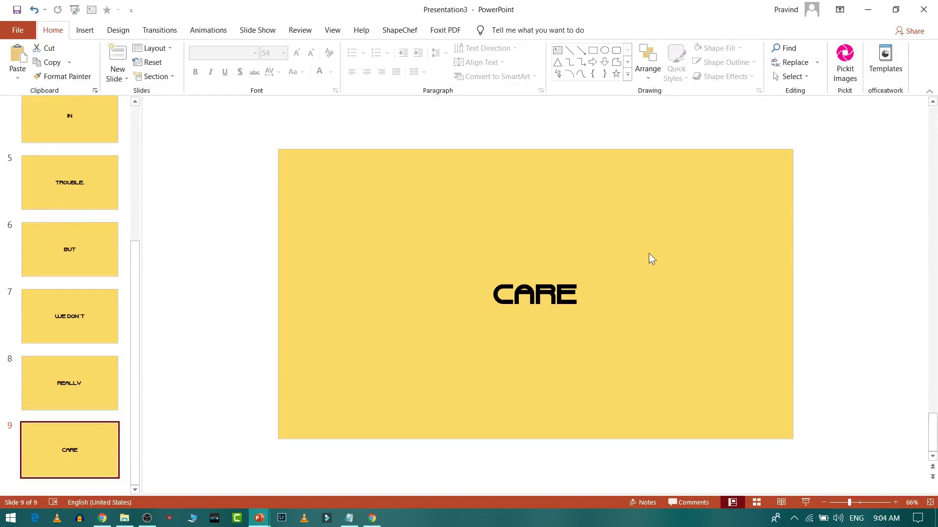
left_click(578, 299)
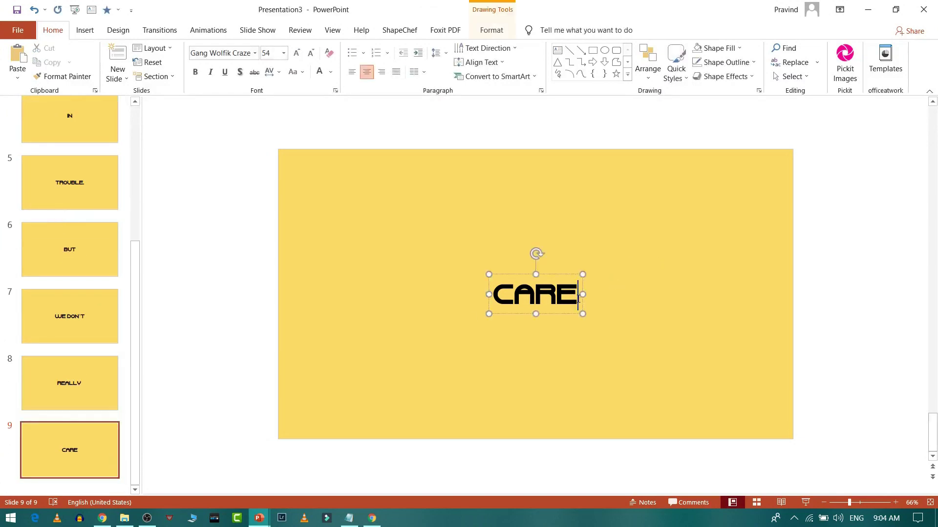
type(".")
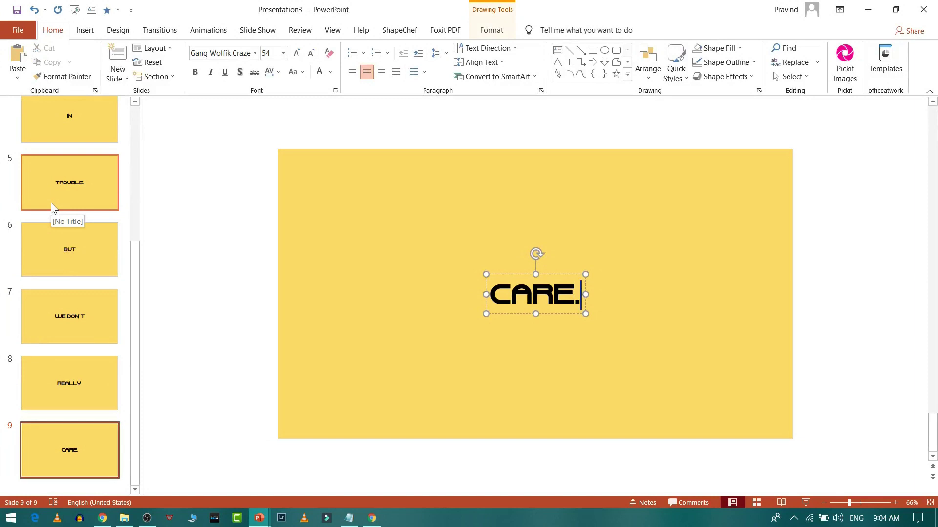